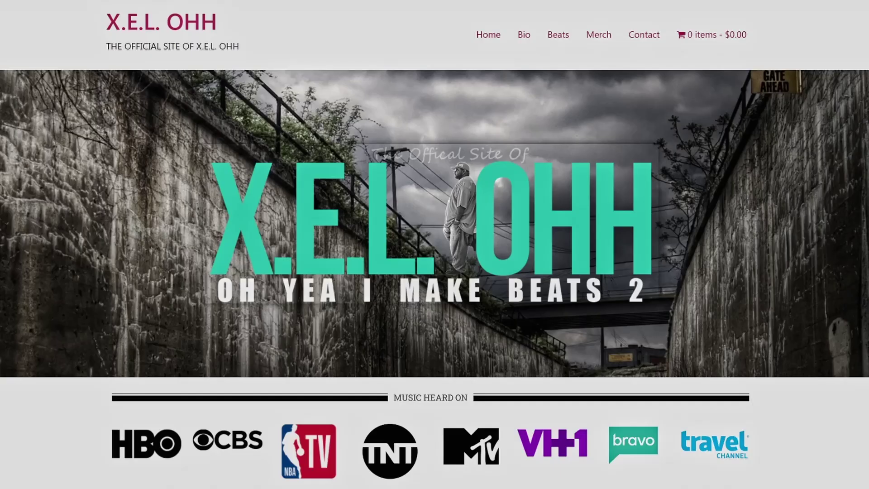
Look through the X.E.L. OHH website's home page, including the Music Heard On and Featured Products sections.
scroll(29, 163, "down", 6)
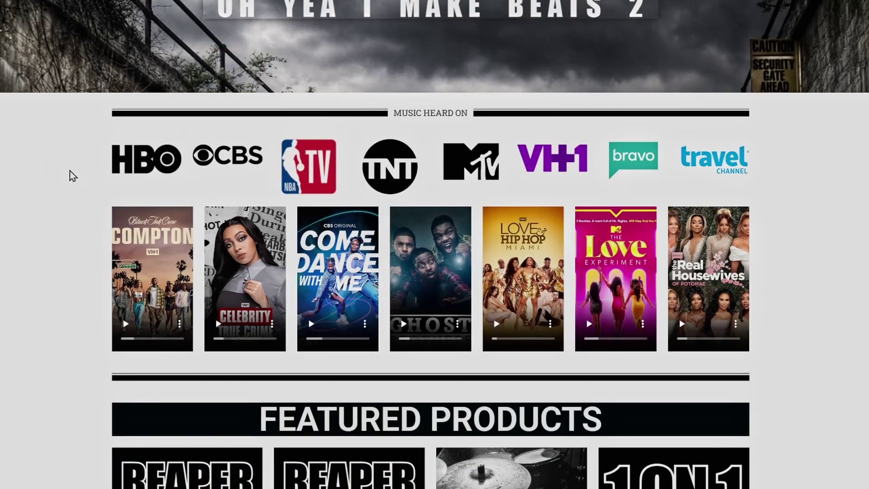
scroll(72, 176, "down", 5)
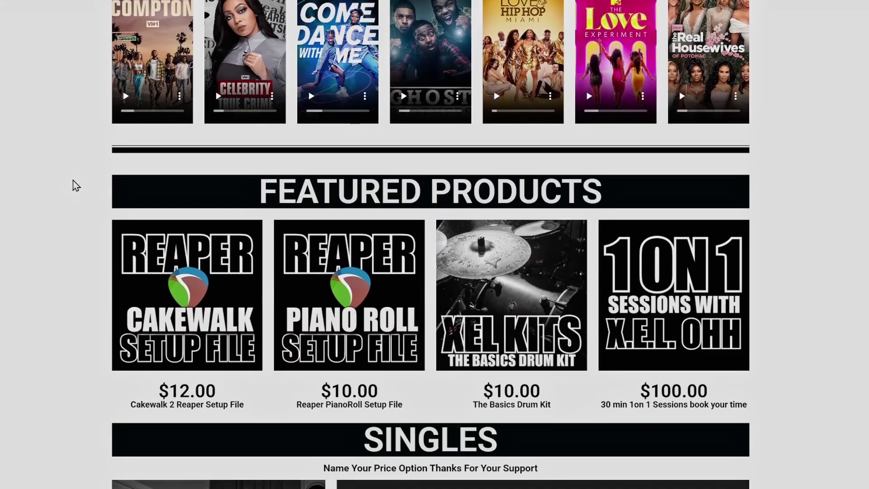
scroll(75, 185, "down", 5)
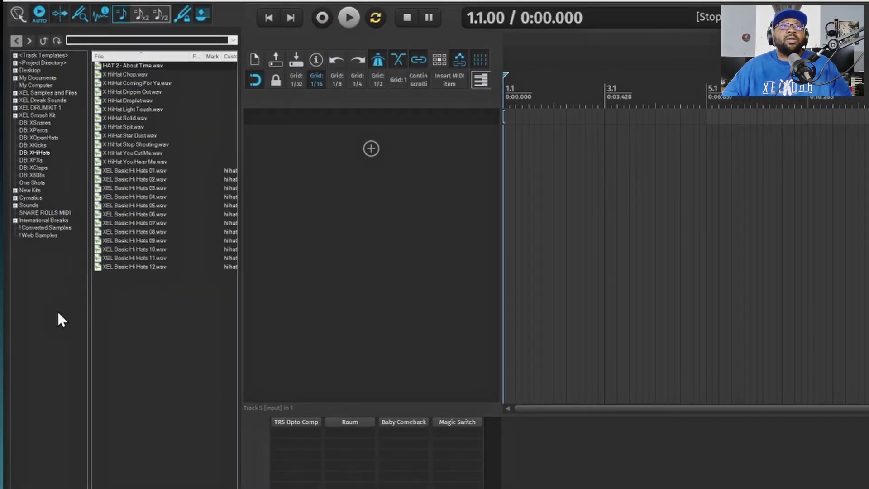
Switch to REAPER and browse the sample lists of the DB: XSnares and DB: XKicks databases.
right_click(59, 297)
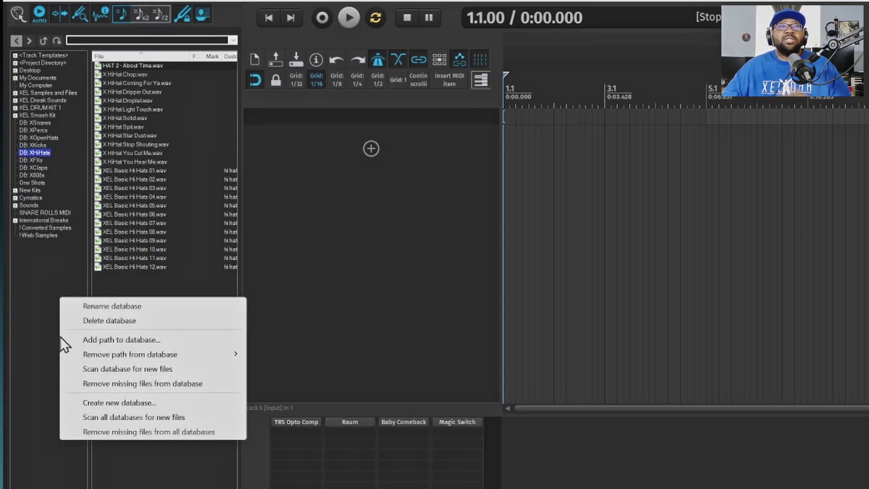
left_click(32, 324)
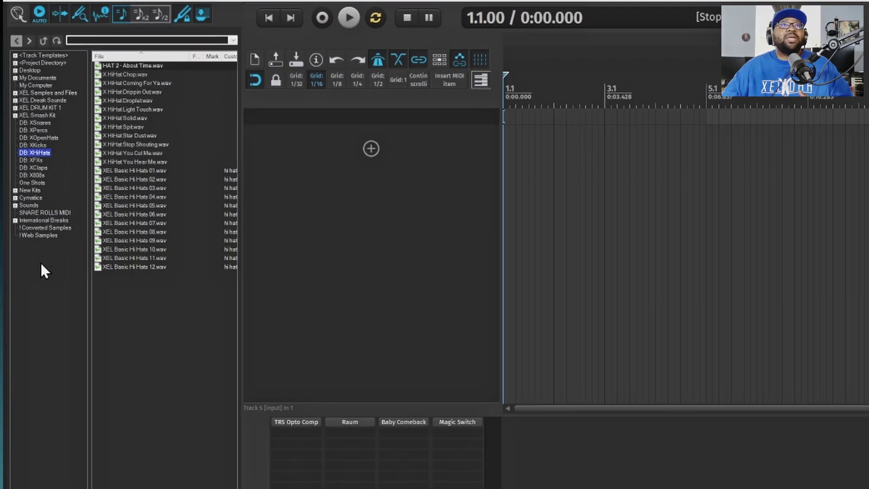
left_click(34, 123)
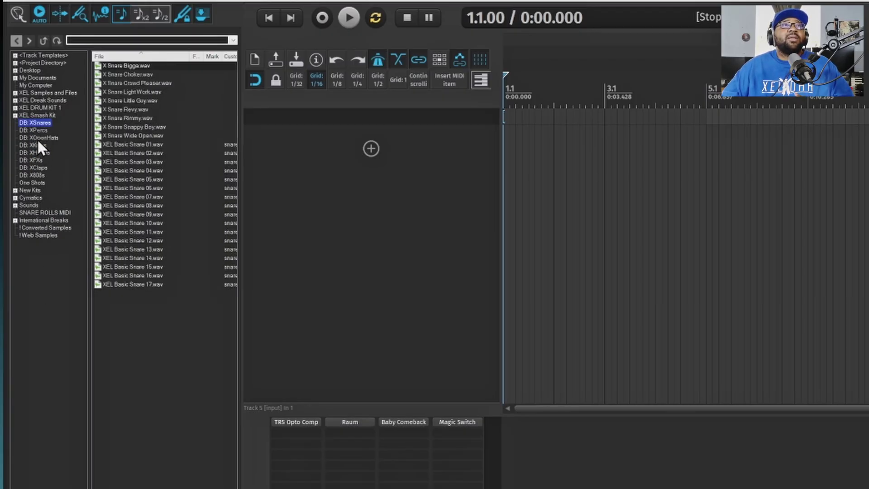
left_click(35, 145)
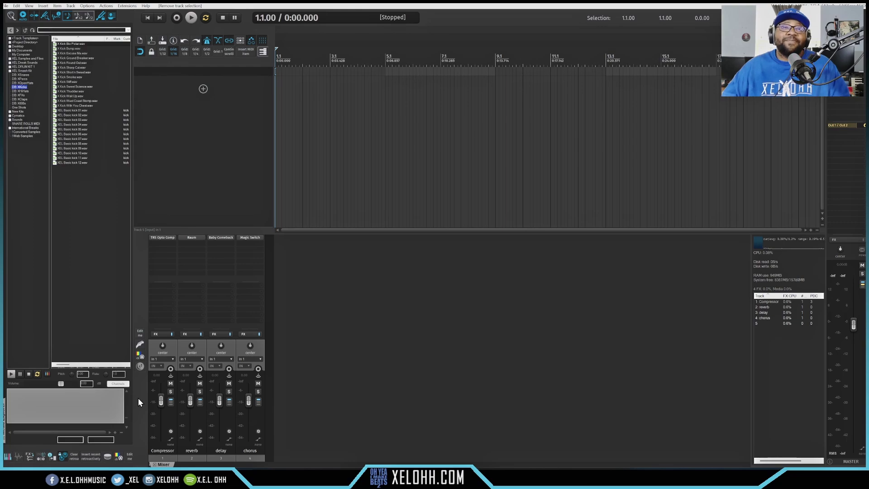
Open McSequencer and try a pattern length of 64, ending on a length of 32.
left_click(140, 365)
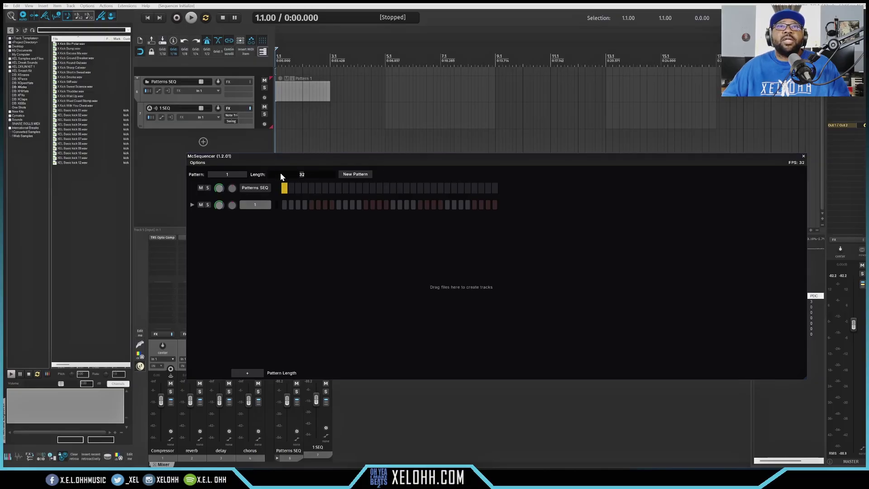
left_click_drag(300, 175, 336, 177)
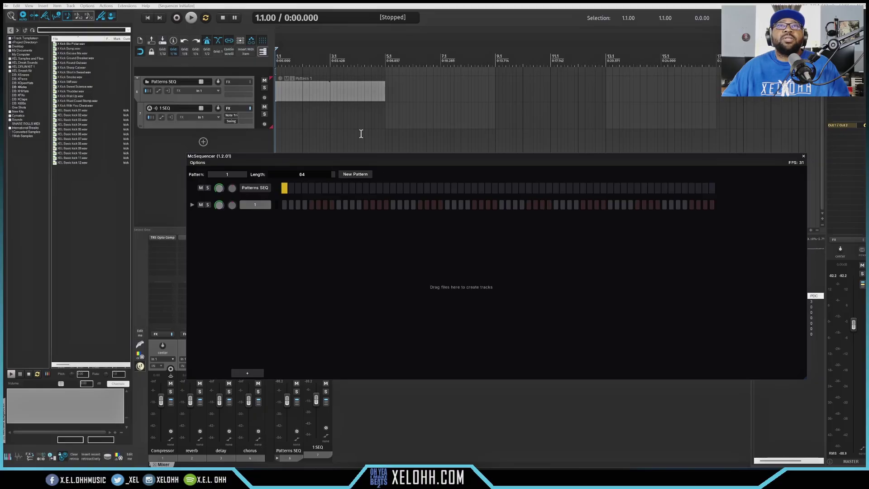
left_click_drag(313, 174, 302, 175)
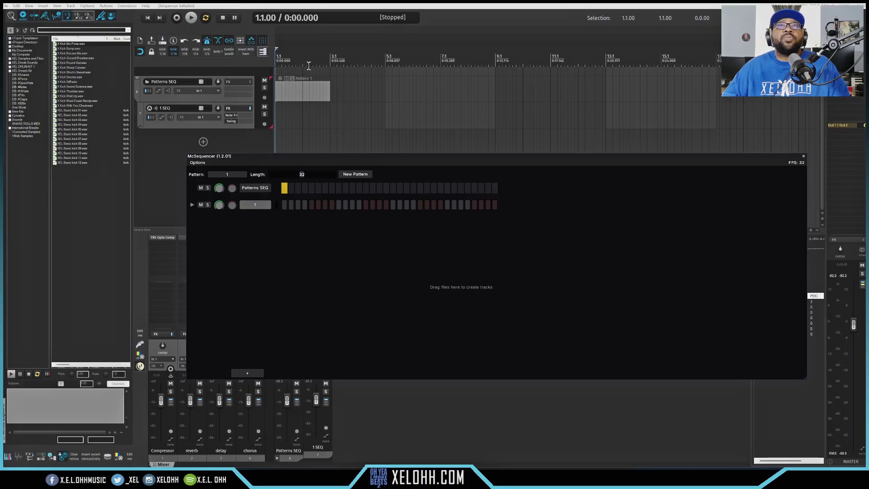
Set the loop selection from 1.1.00 to 3.1.00 and try different cursor positions in the Patterns SEQ row, ending on the first step.
left_click_drag(288, 60, 329, 61)
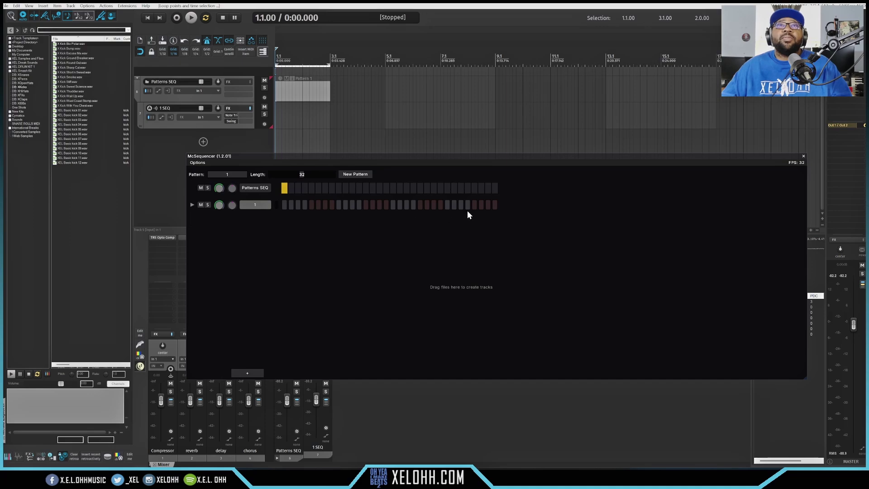
key("space")
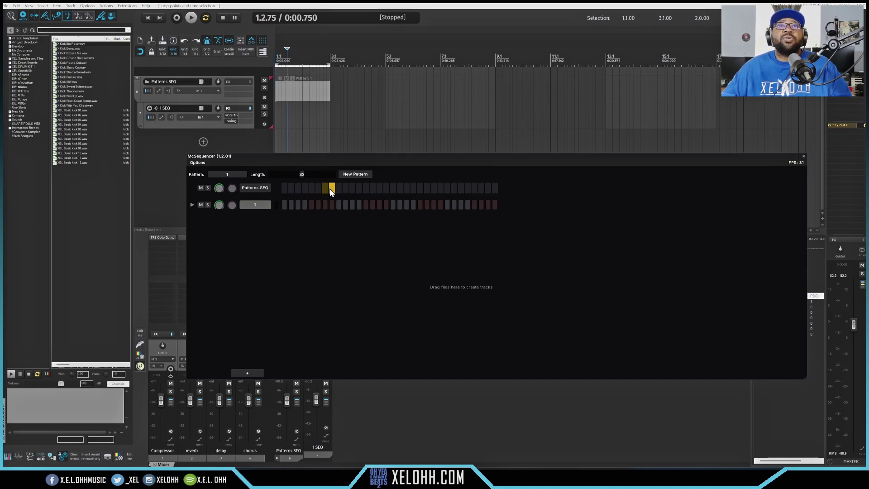
left_click(467, 188)
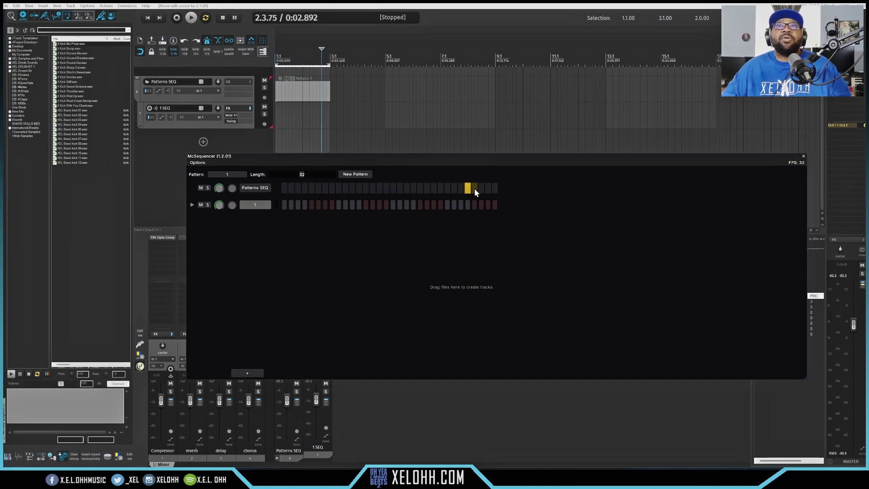
left_click(282, 188)
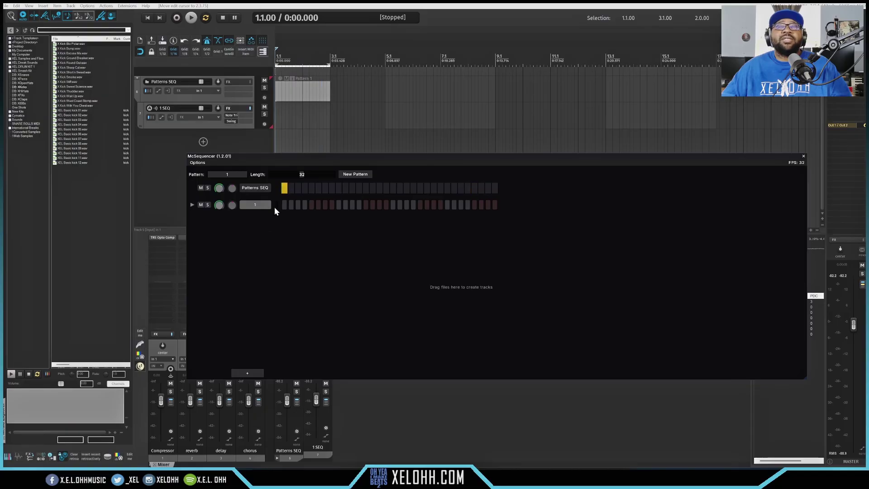
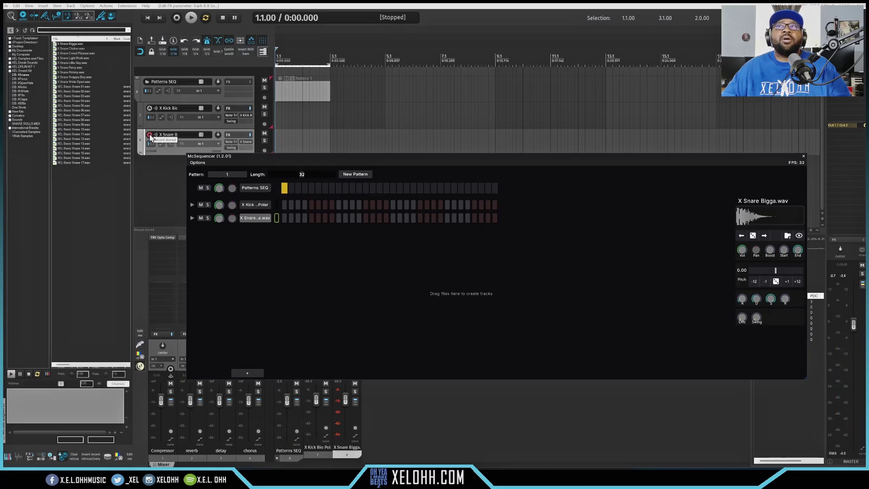
Select the X Snare Bigga.wav track and place snare hits on steps 9 and 25.
left_click(756, 215)
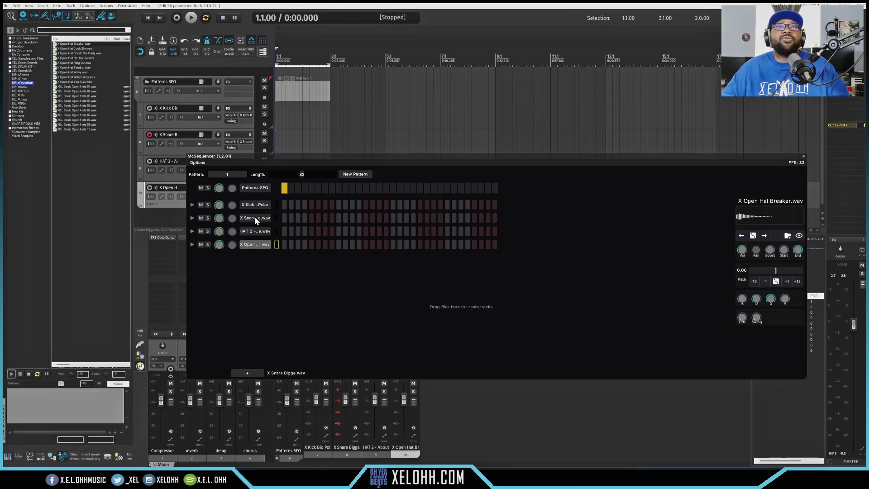
mouse_move(256, 218)
left_mouse_down()
mouse_move(249, 253)
mouse_move(253, 213)
left_mouse_up()
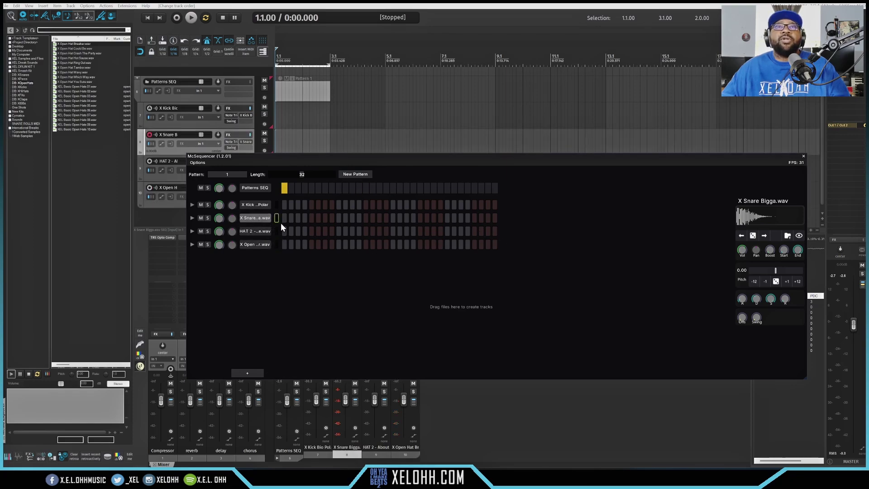
left_click(339, 218)
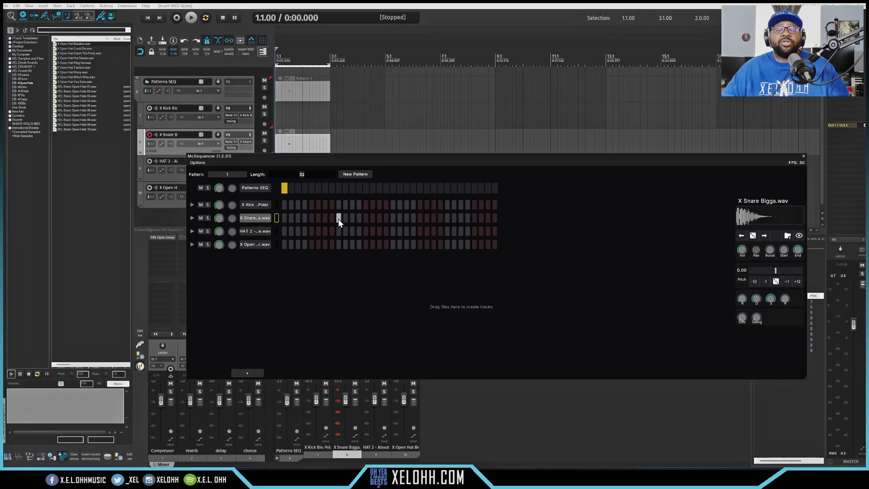
left_click(446, 217)
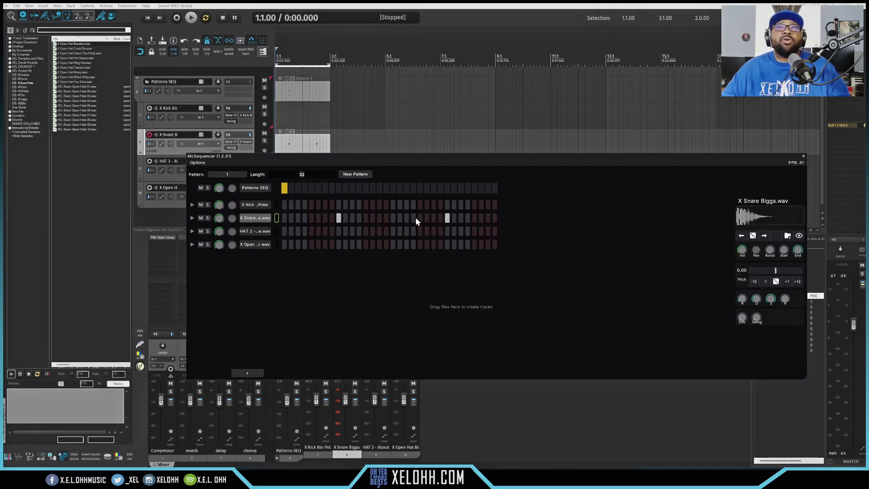
left_click(447, 217)
left_click(447, 217)
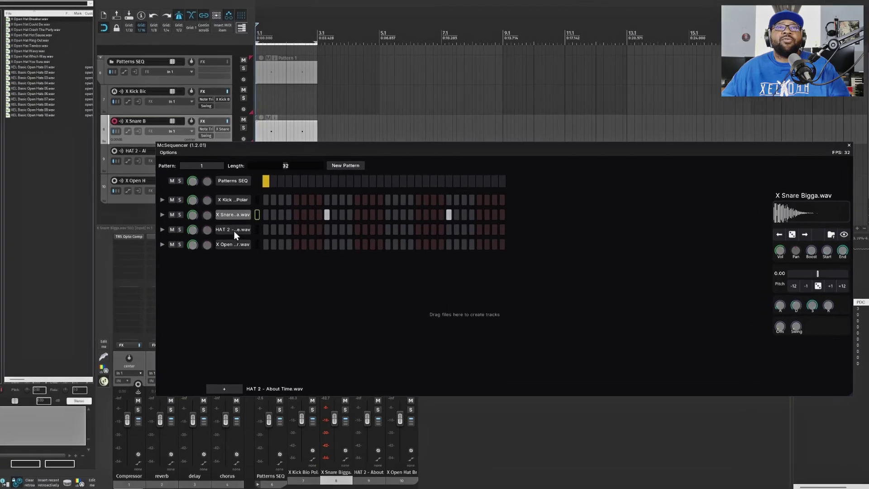
Fill the HAT 2 - About Time.wav track every 4 steps.
right_click(255, 231)
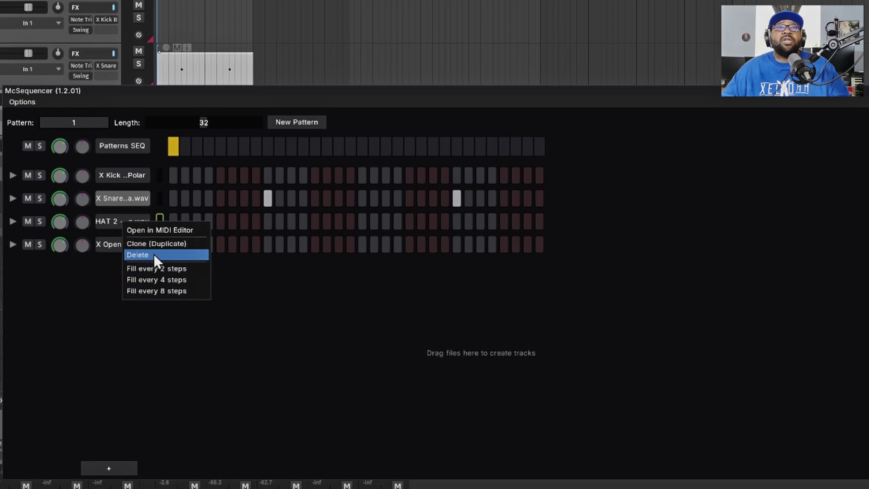
left_click(161, 281)
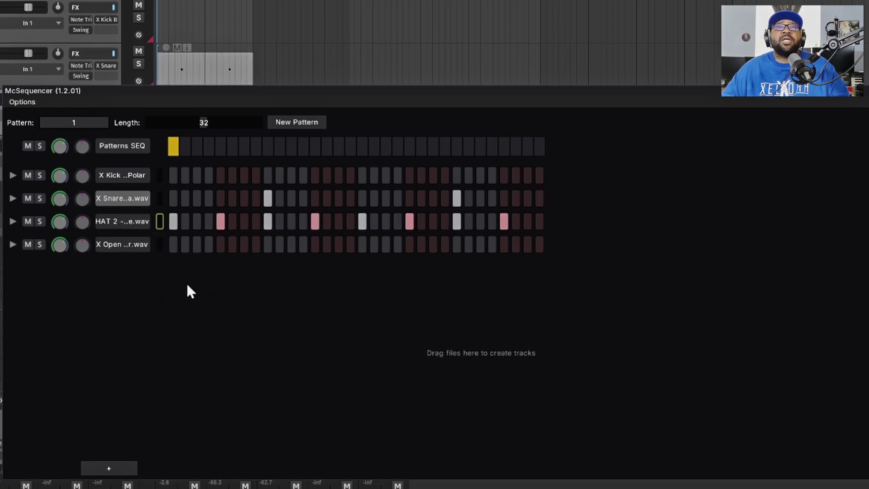
Clone the HAT 2 - About Time.wav track and fill the copy every 2 steps.
right_click(128, 219)
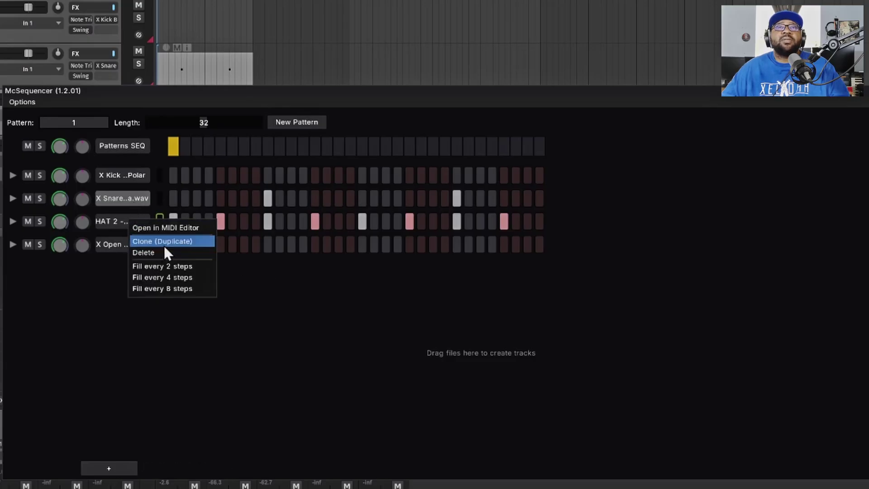
left_click(192, 241)
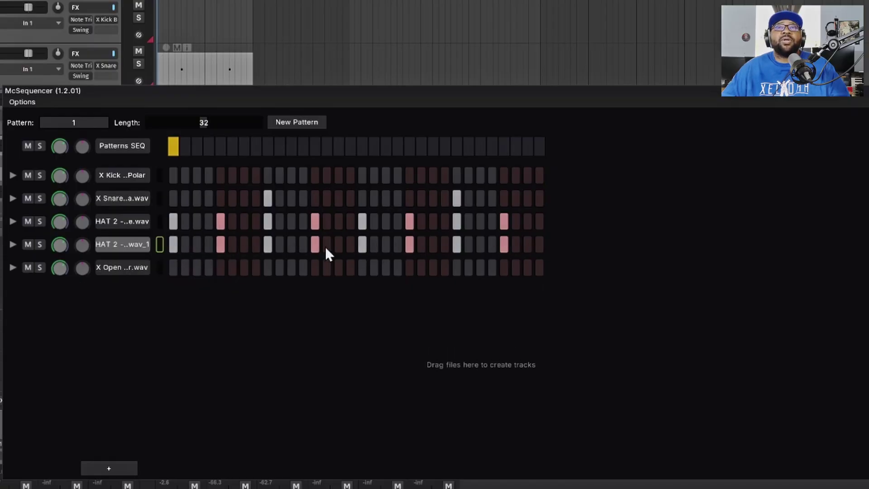
right_click(123, 242)
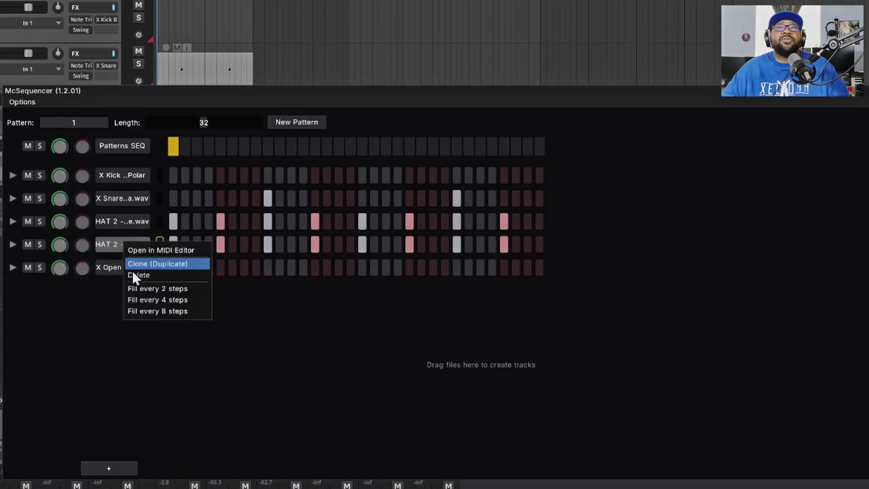
left_click(170, 290)
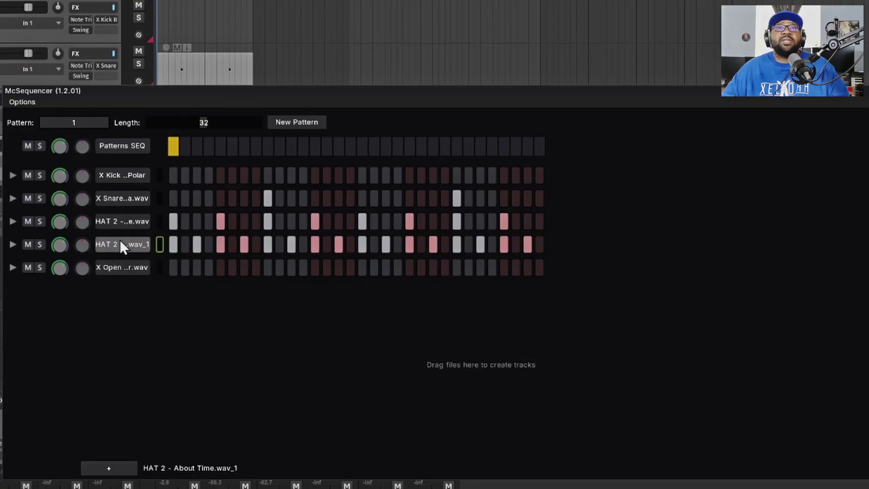
Inspect the sampler settings of the original HAT 2 - About Time.wav track and swap its sample for X HiHat Chop.wav.
left_click(128, 222)
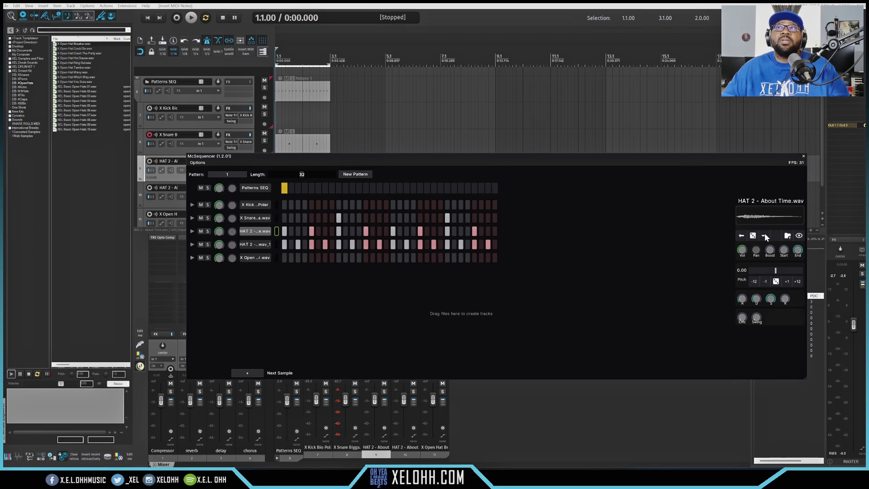
left_click(799, 235)
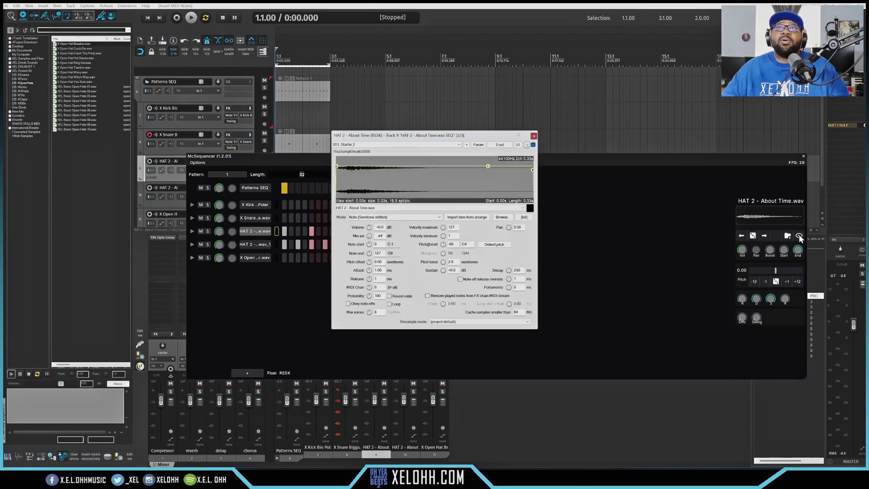
left_click(534, 136)
left_click(764, 235)
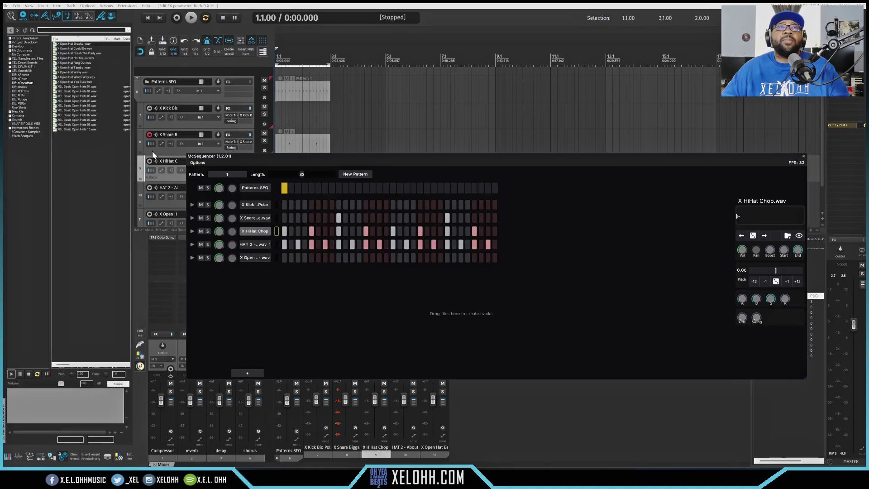
Enable automatic record-arm on selection for the tracks from X Snare through X Open Hat, and test it by selecting the cloned hat track.
left_click(140, 141)
scroll(150, 152, "down", 1)
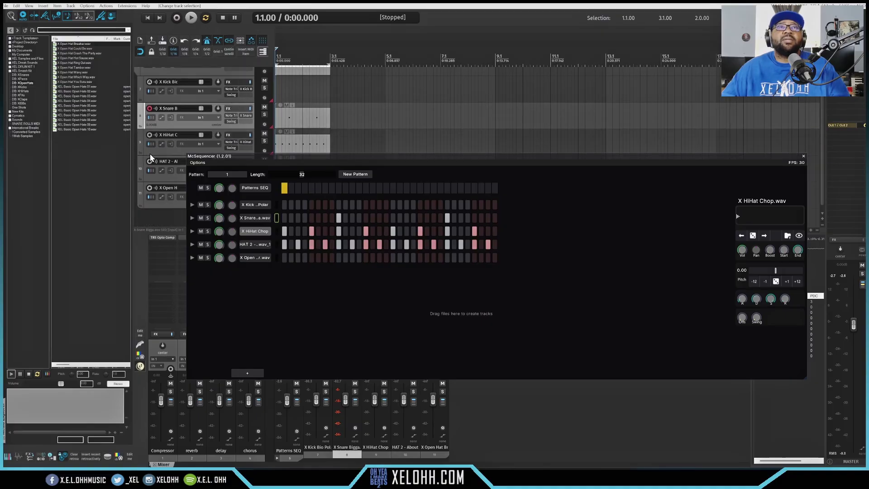
left_click(146, 182, "shift")
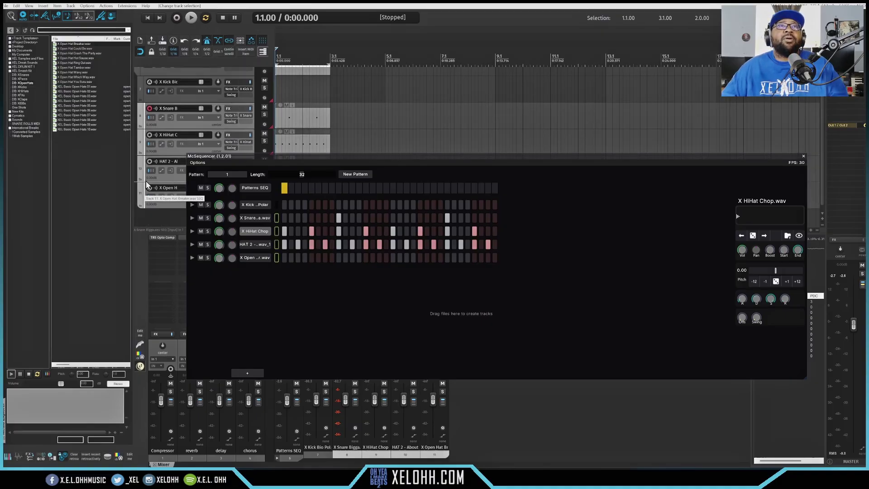
right_click(150, 108)
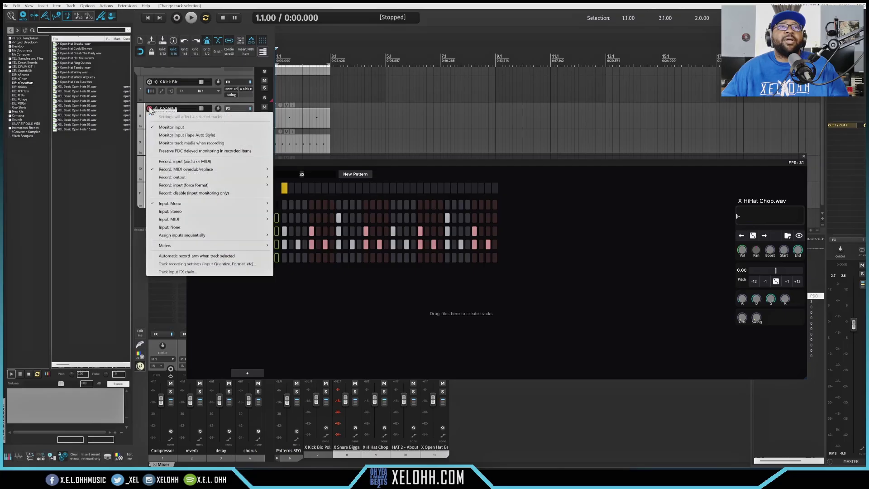
left_click(177, 257)
left_click(144, 216)
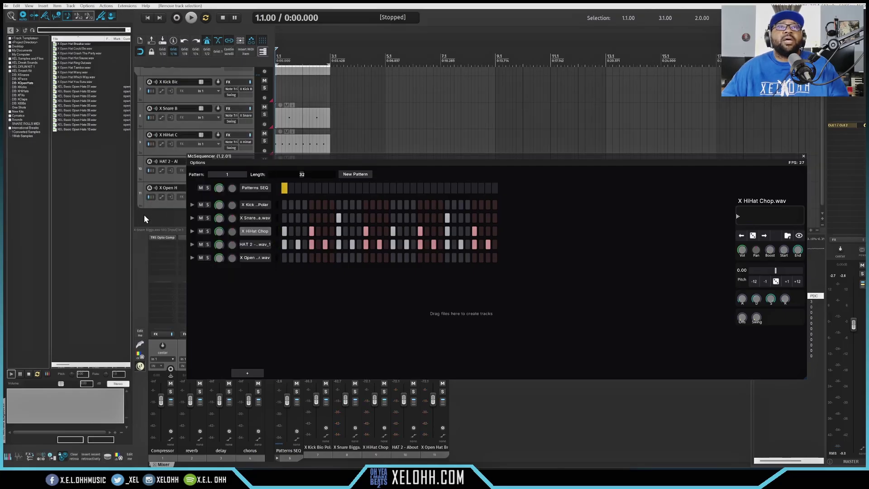
left_click(140, 115)
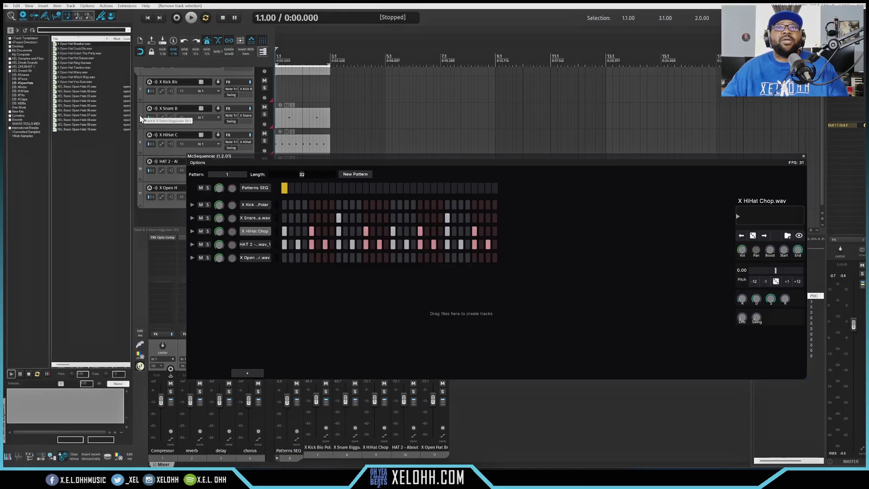
left_click(259, 244)
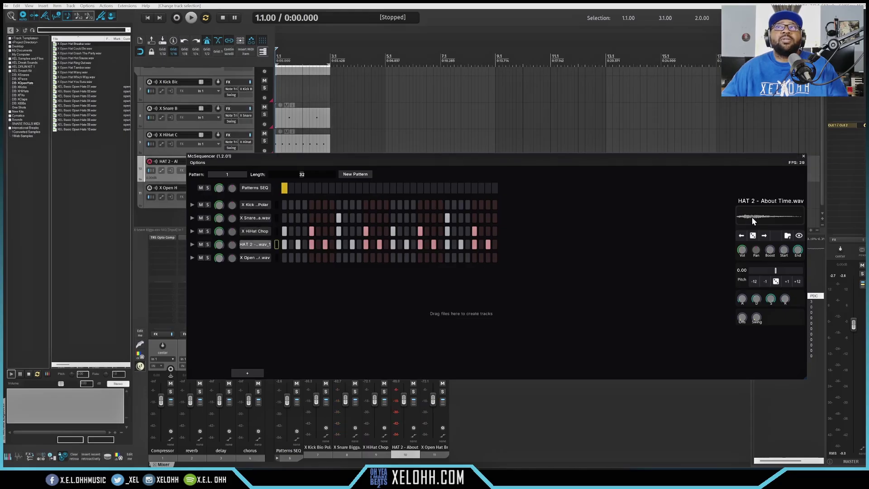
Audition the samples on the cloned HAT 2 - About Time.wav track and the X HiHat Chop track.
left_click(751, 216)
left_click(259, 231)
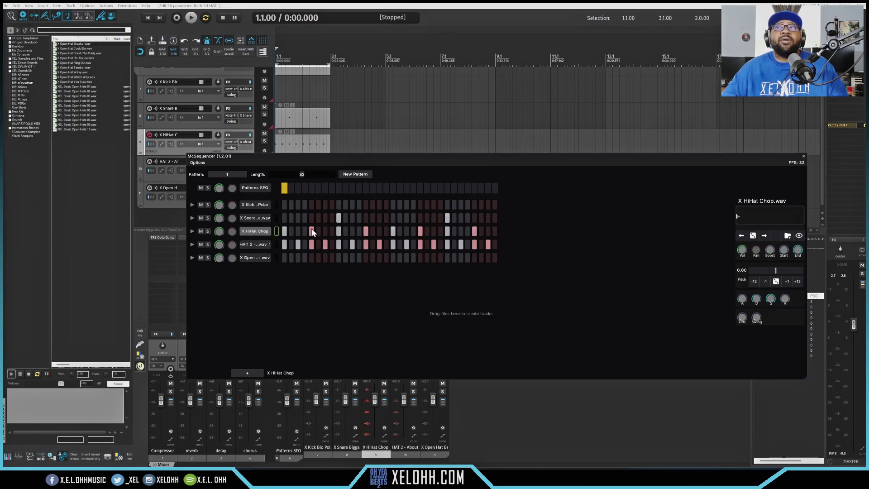
left_click(752, 218)
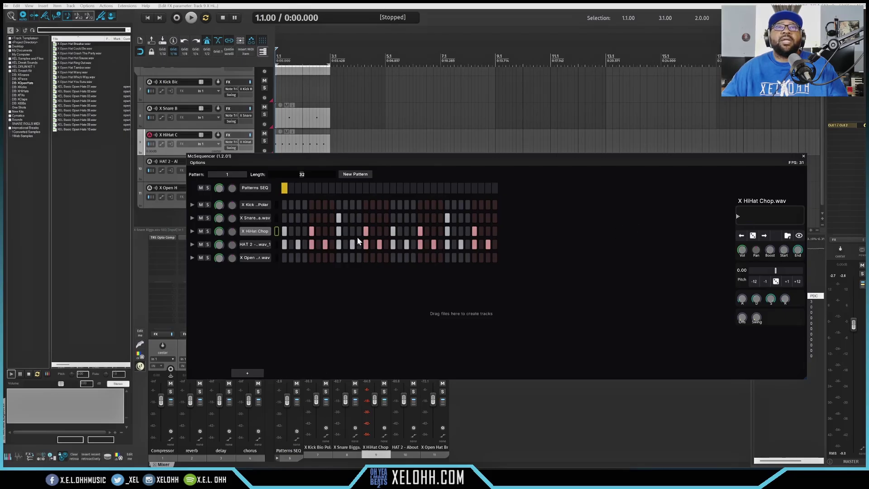
Change the cloned hat track's sample to X HiHat Chop.wav and the original's back to HAT 2 - About Time.wav, and play the pattern.
left_click(257, 246)
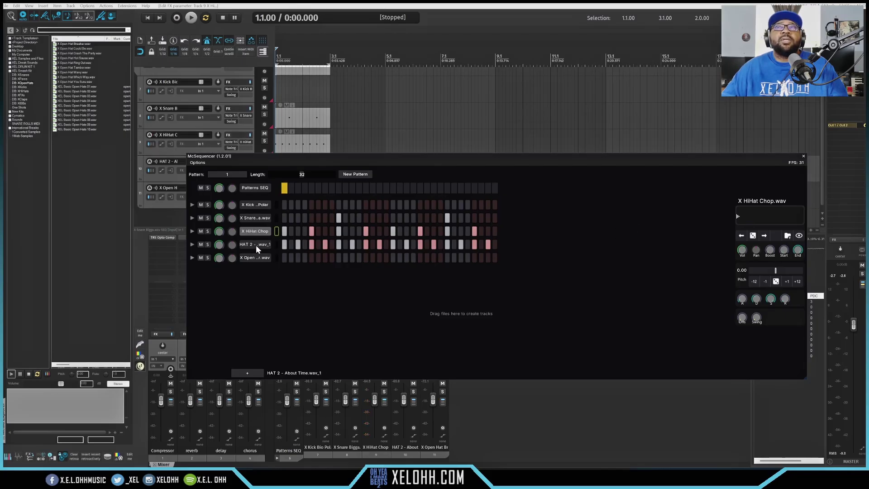
left_click(764, 235)
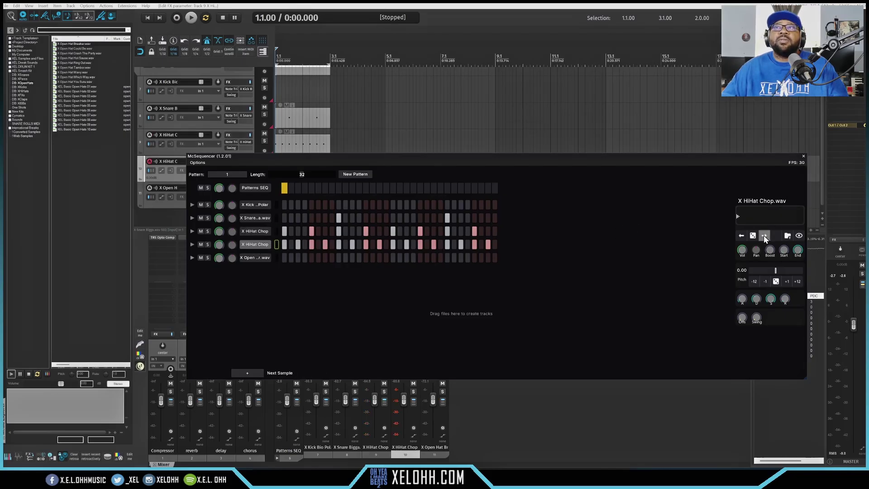
left_click(255, 233)
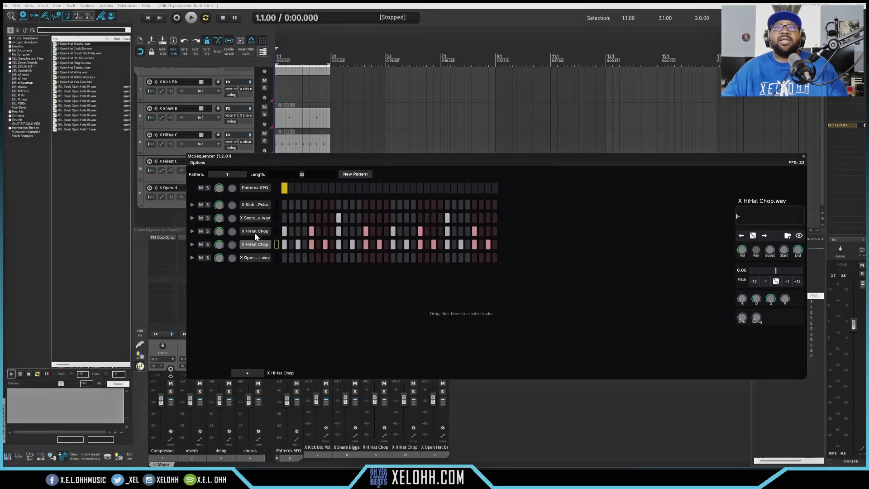
left_click(741, 235)
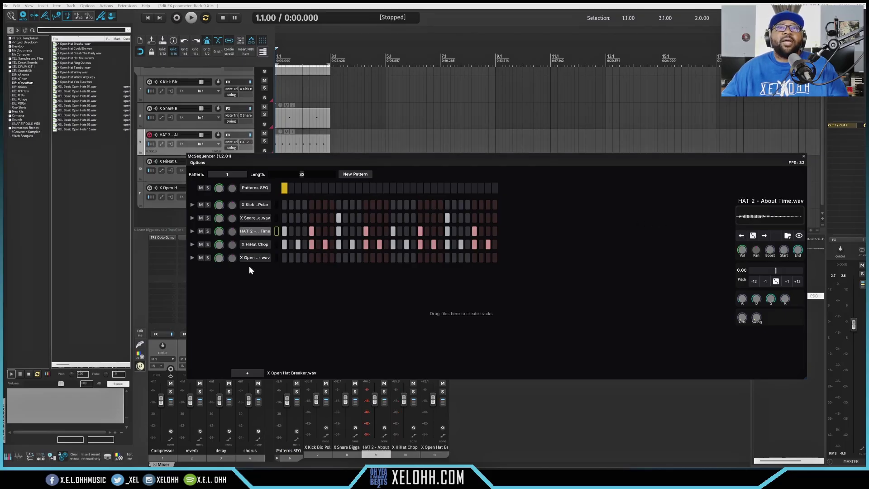
key("space")
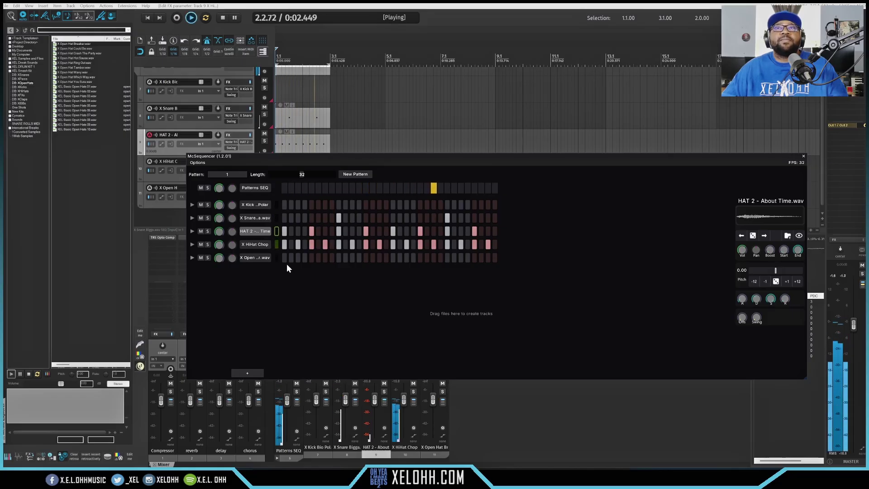
key("space")
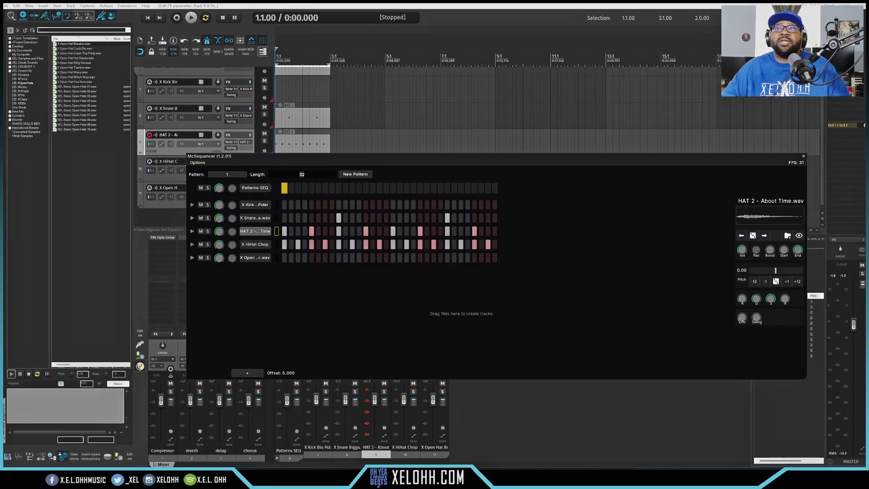
Raise the offset of the HAT 2 - About Time track slightly and play the pattern to check its timing.
left_click_drag(742, 317, 742, 312)
key("space")
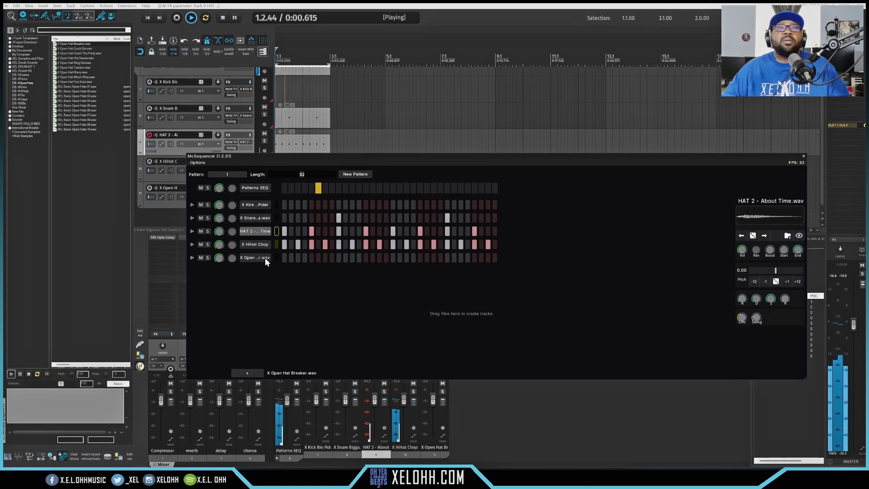
key("space")
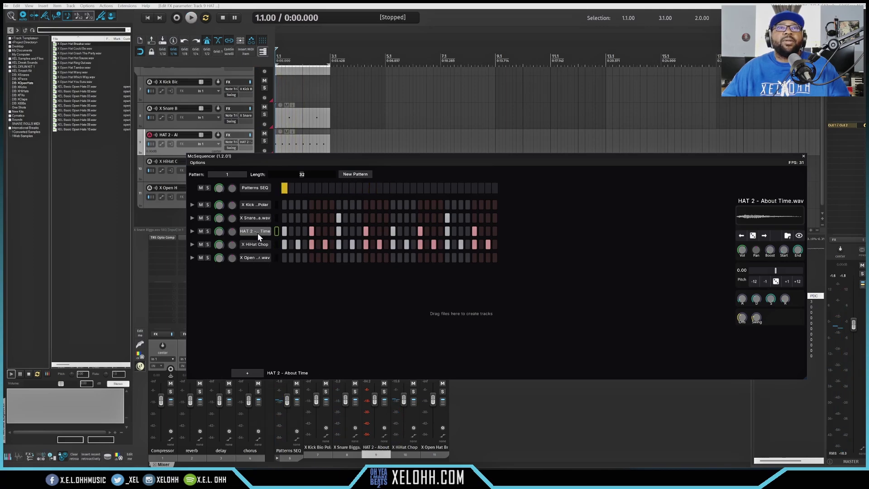
Lower the velocities of the first five hits on the HAT 2 - About Time track to varied values of about 70 to 90.
left_click(192, 231)
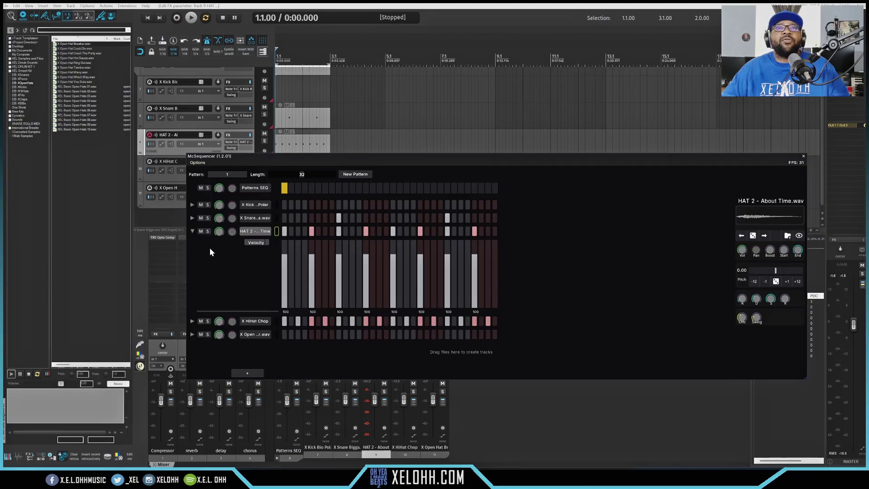
left_click_drag(286, 273, 359, 273)
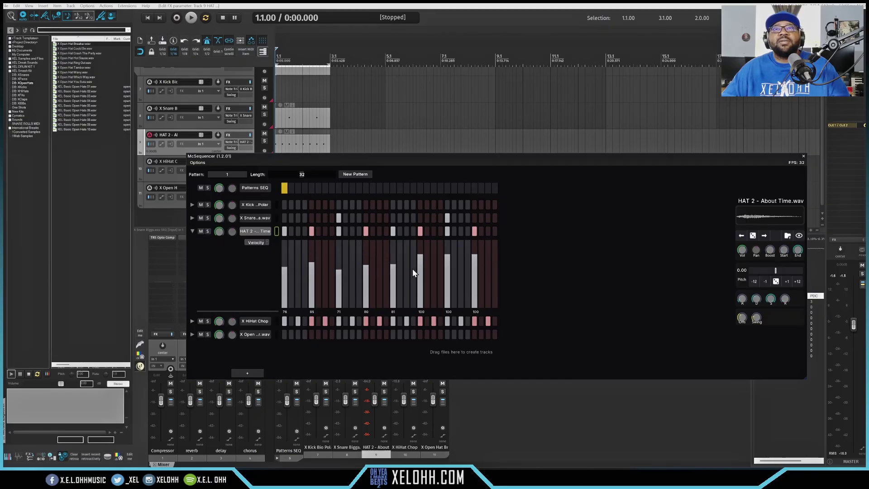
left_click(192, 231)
Add hits at steps 2 and 4 of X HiHat Chop and set the velocities of steps 2 to 4 to 91, 87 and 83.
left_click(192, 244)
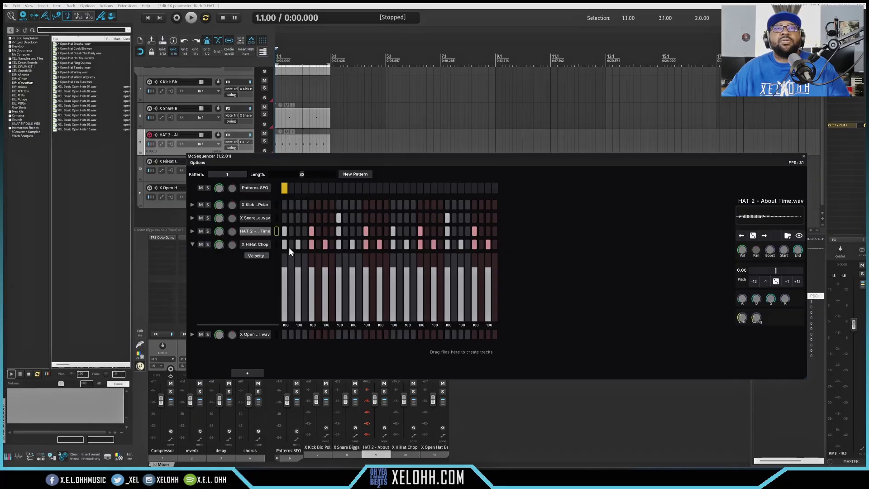
left_click(256, 256)
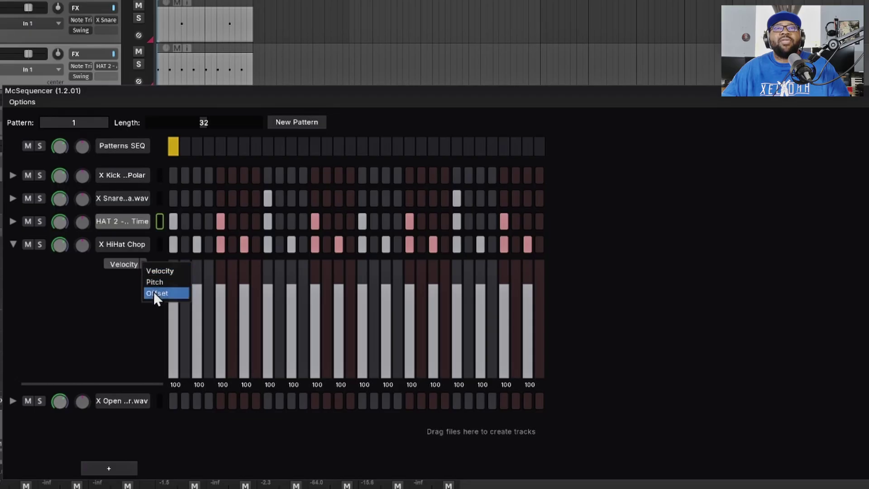
left_click(107, 331)
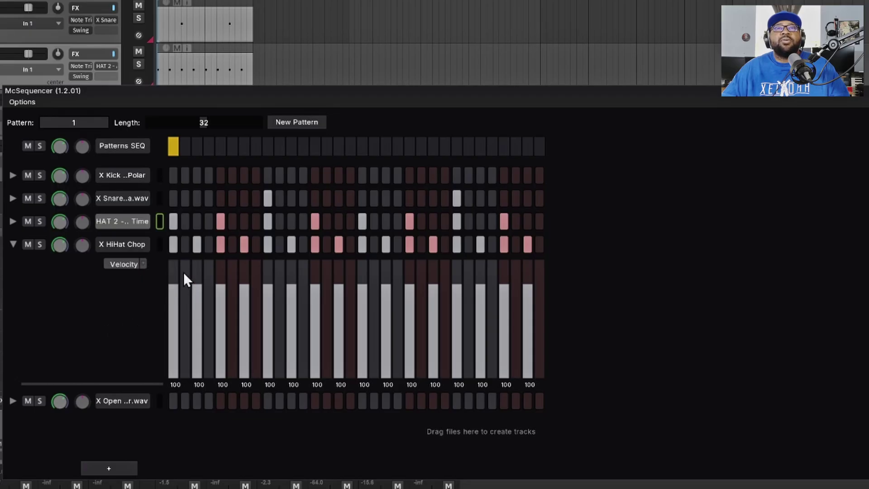
left_click(185, 244)
left_click(208, 244)
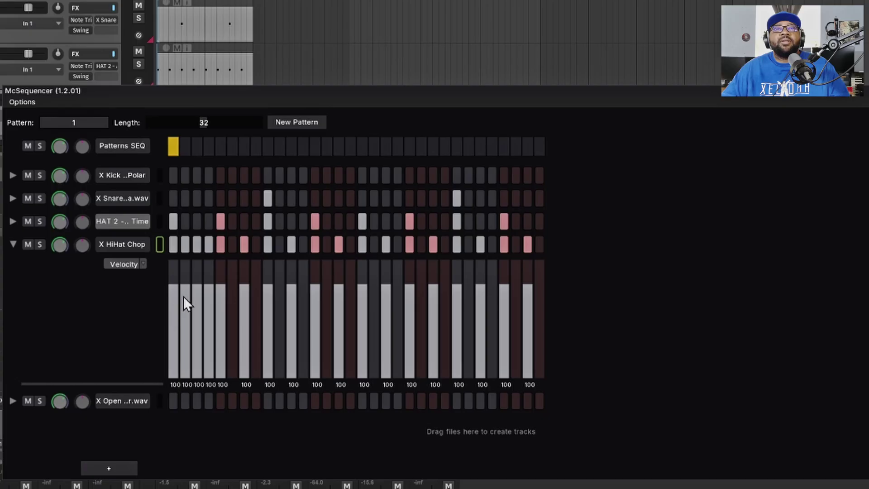
left_click_drag(184, 296, 205, 300)
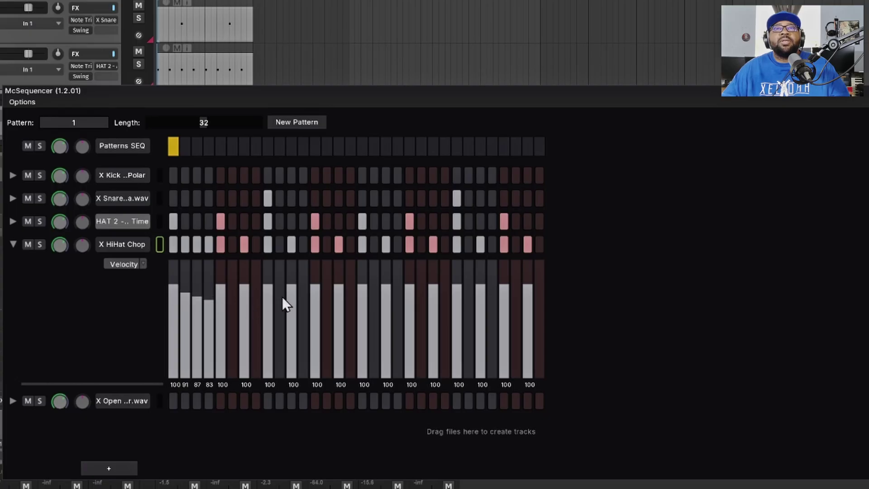
Add X HiHat Chop hits at steps 12, 22, 24 and 30, with velocities 87, 84 and 82 on steps 22 to 24.
left_click(304, 245)
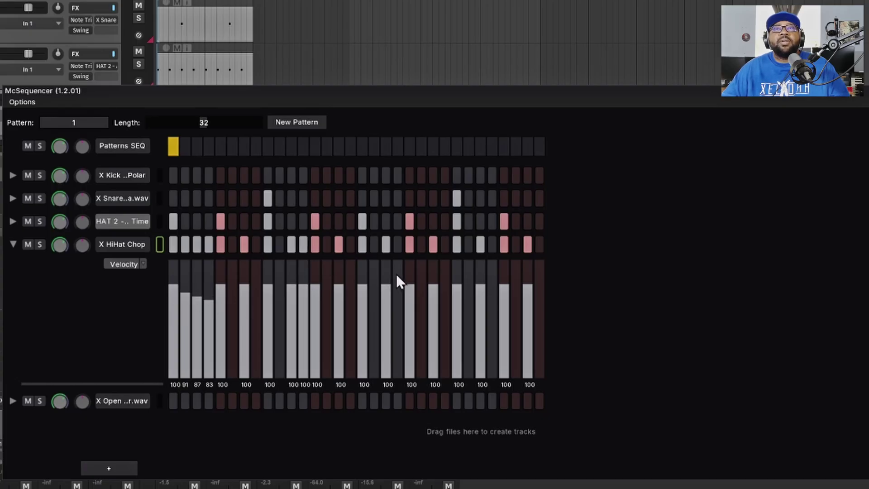
left_click(421, 244)
left_click(444, 244)
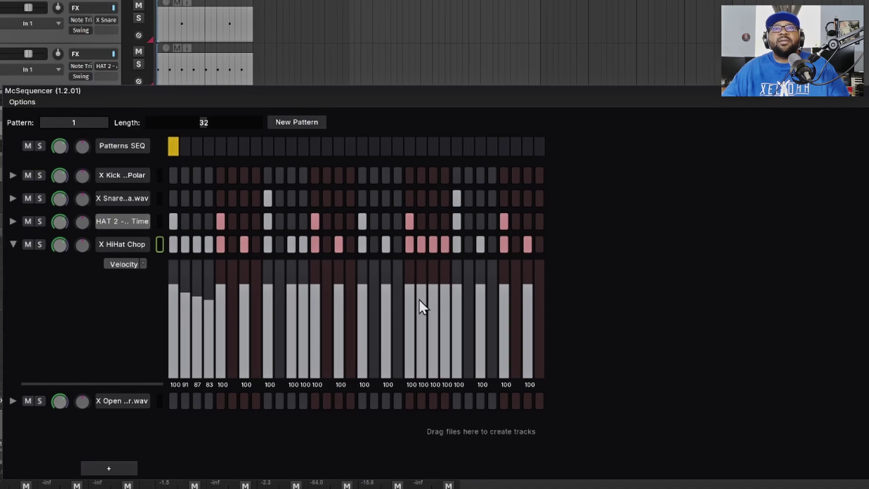
left_click_drag(421, 297, 441, 301)
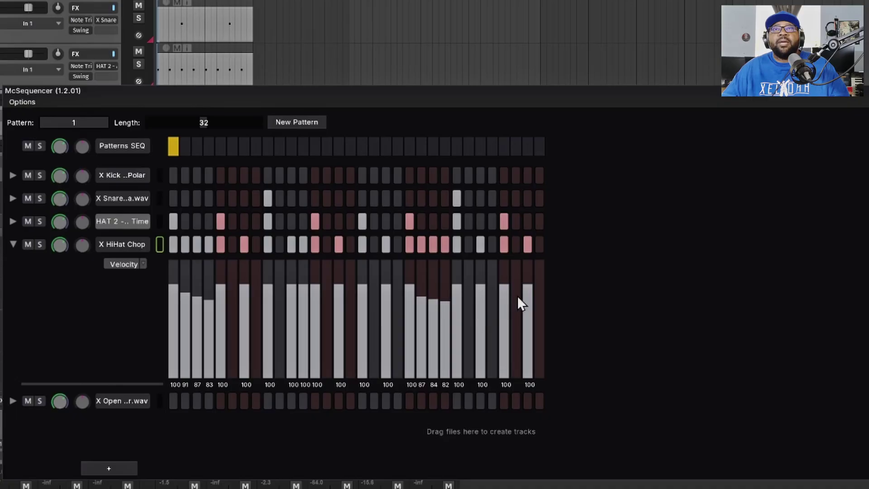
left_click(516, 248)
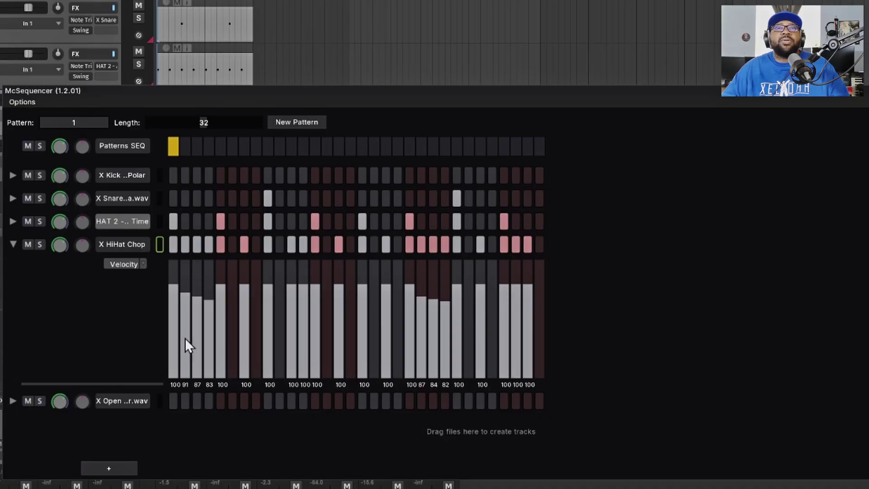
Set X HiHat Chop pitches to D3 on step 12, F3, D#3, C3, A#2 on steps 21–24 and D#4 on step 30, and play the pattern.
left_click(143, 263)
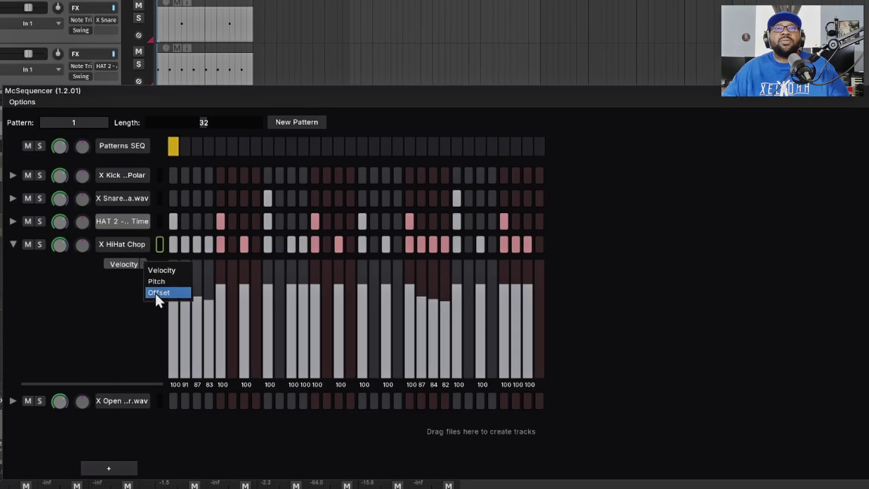
left_click(157, 282)
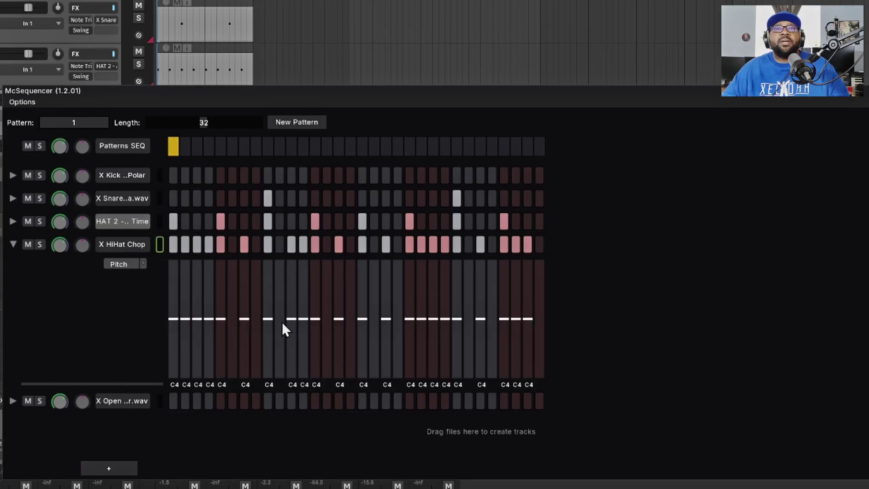
left_click(304, 343)
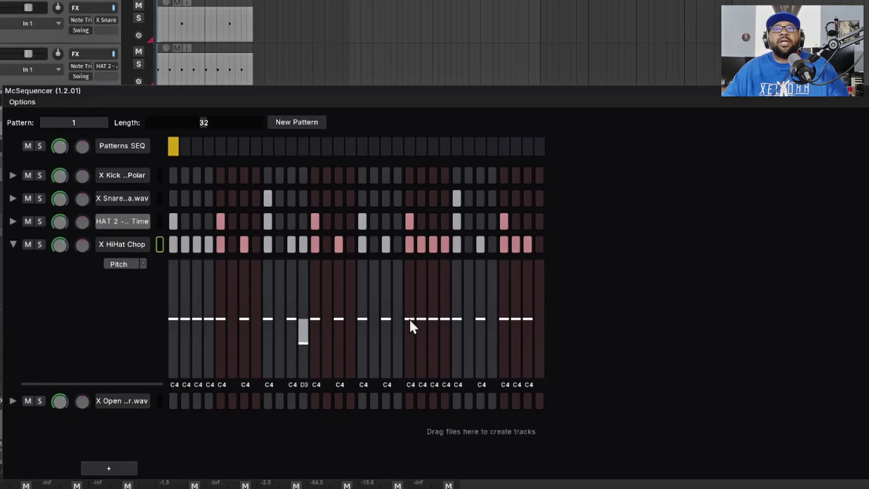
mouse_move(410, 335)
left_mouse_down()
mouse_move(444, 357)
mouse_move(436, 349)
left_mouse_up()
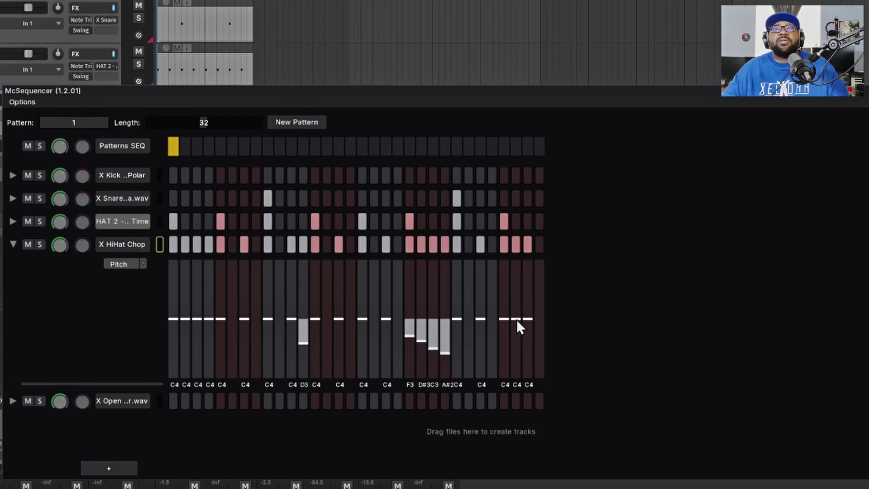
left_click_drag(517, 319, 517, 312)
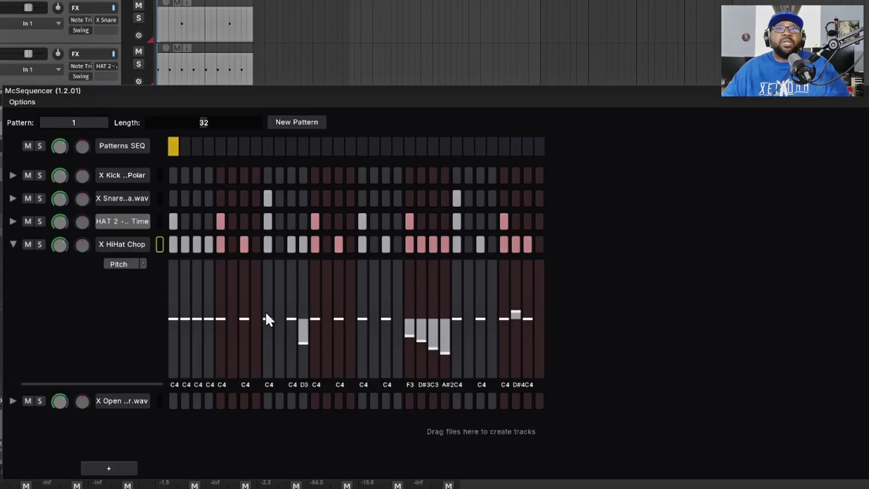
key("space")
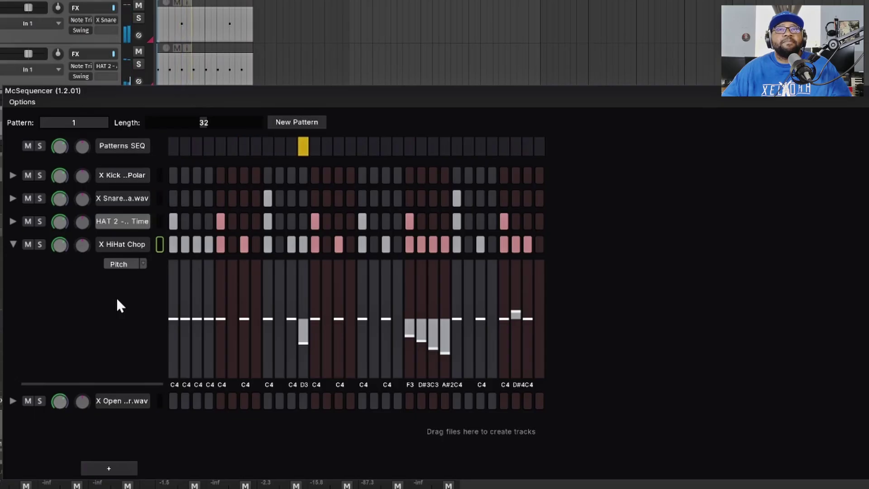
key("space")
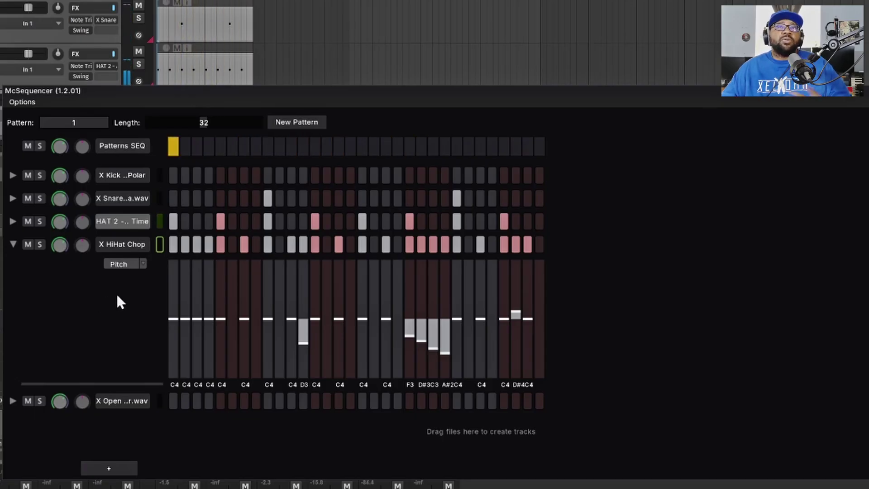
left_click(142, 265)
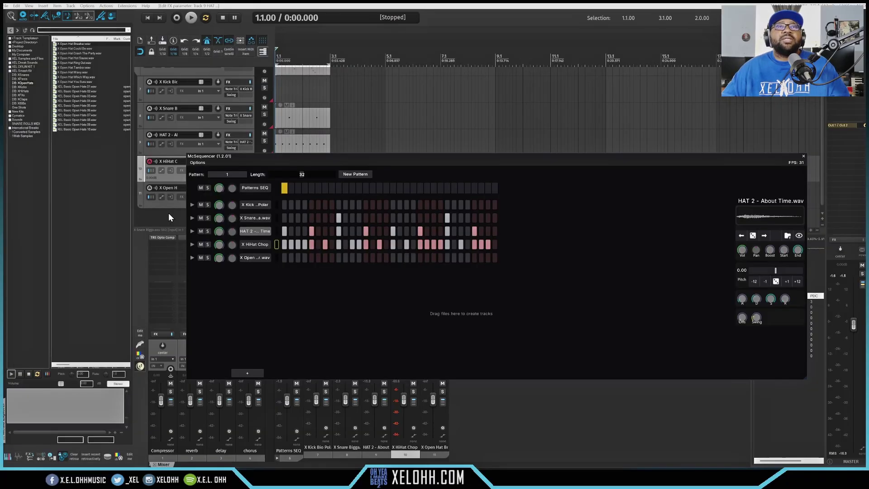
Insert a Keyzone Classic instrument track below the X Open Hat track and add it to the sequencer.
left_click(167, 211)
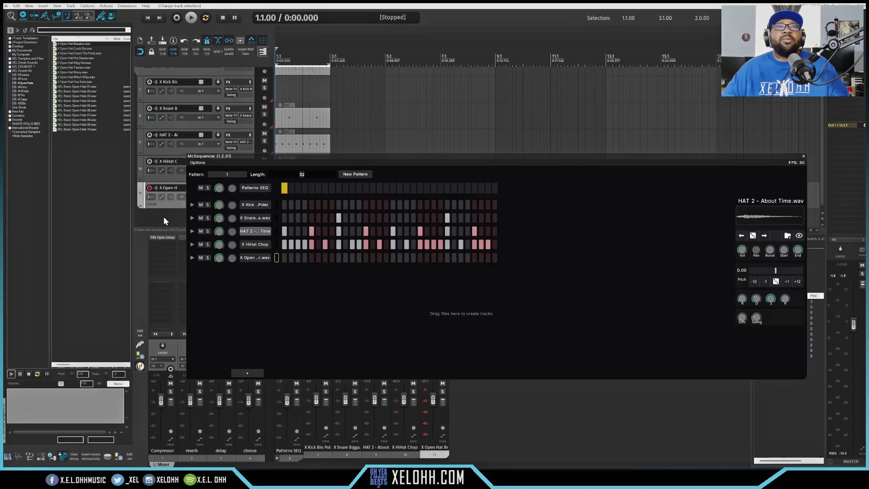
left_click(262, 56)
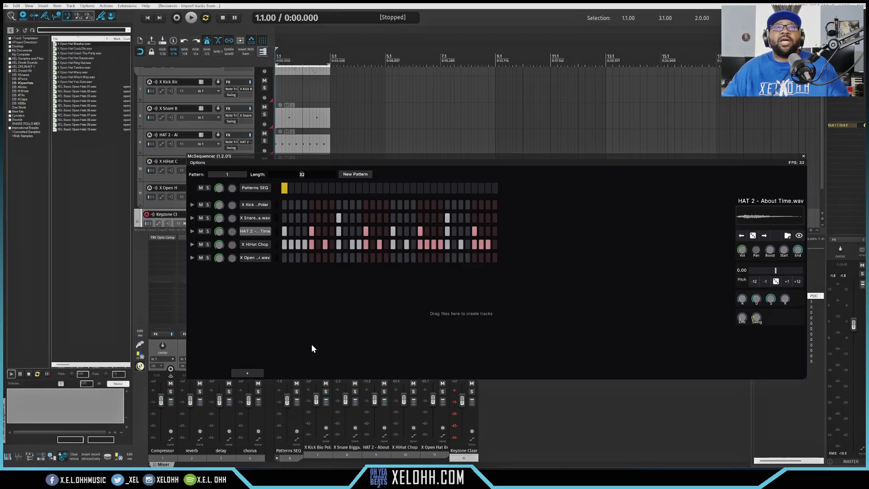
left_click(247, 374)
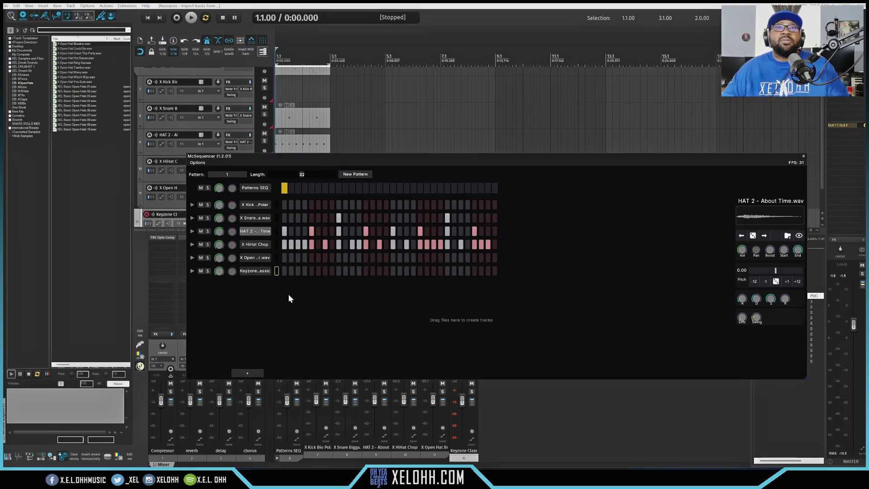
Fill the Keyzone Classic track every 8 steps from step 1, add a hit at step 29, and play the pattern.
left_click(284, 271)
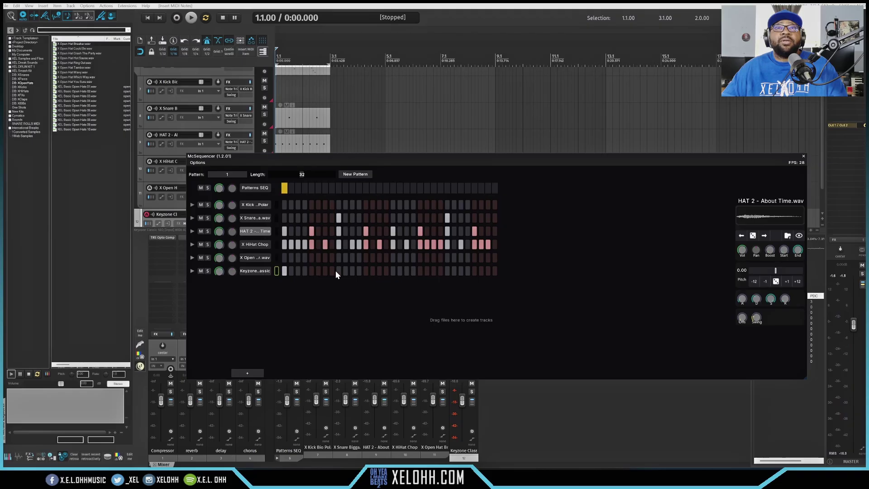
right_click(262, 271)
left_click(294, 311)
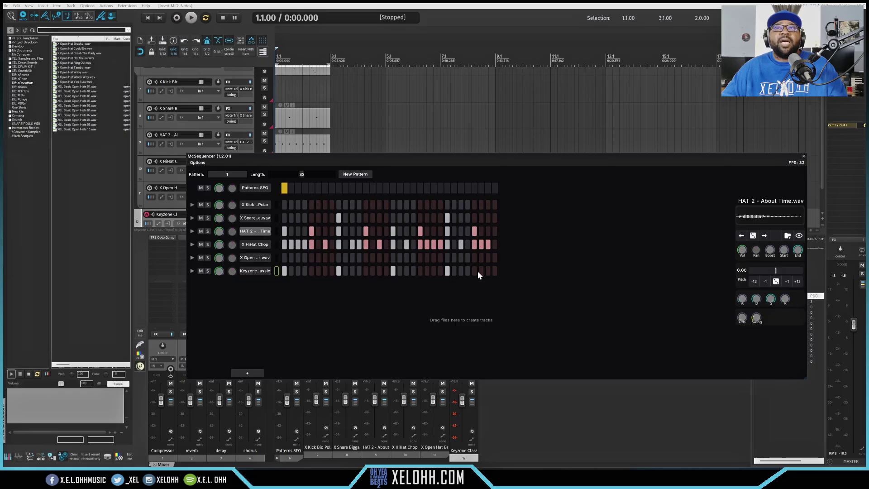
key("space")
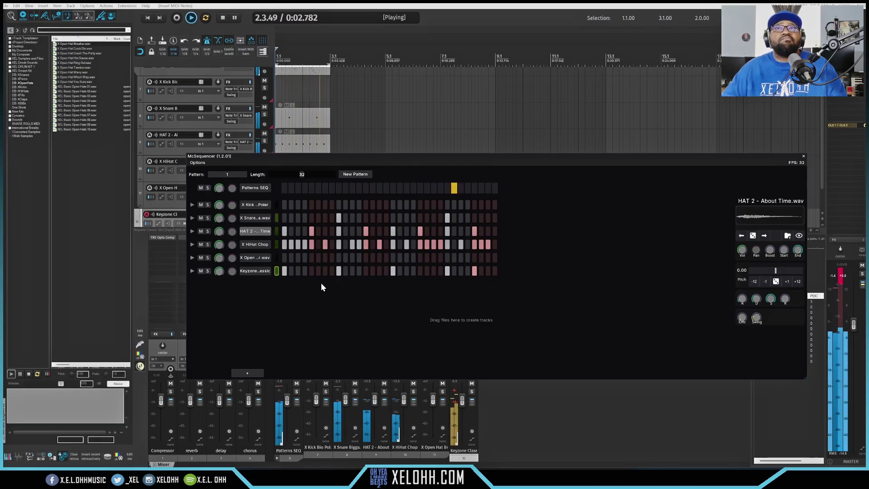
Add X Kick hits at steps 1, 7, 17, 23 and 31, and play the pattern with them.
key("space")
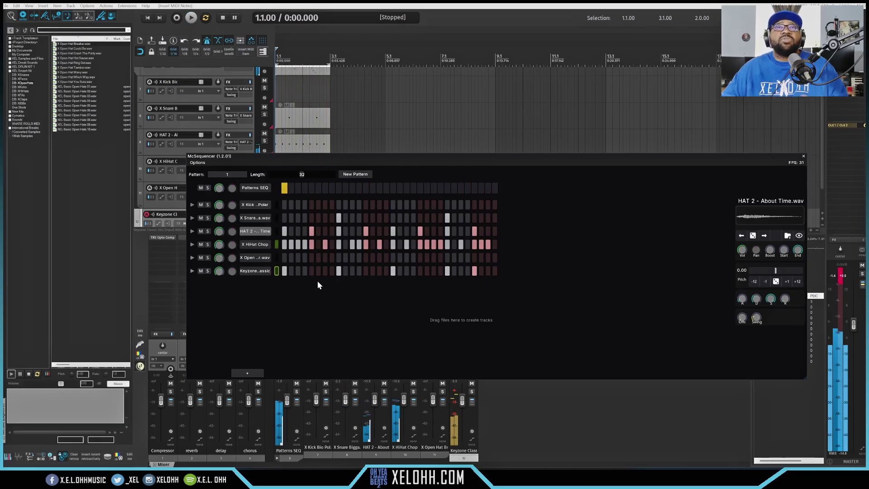
left_click(286, 207)
left_click(326, 205)
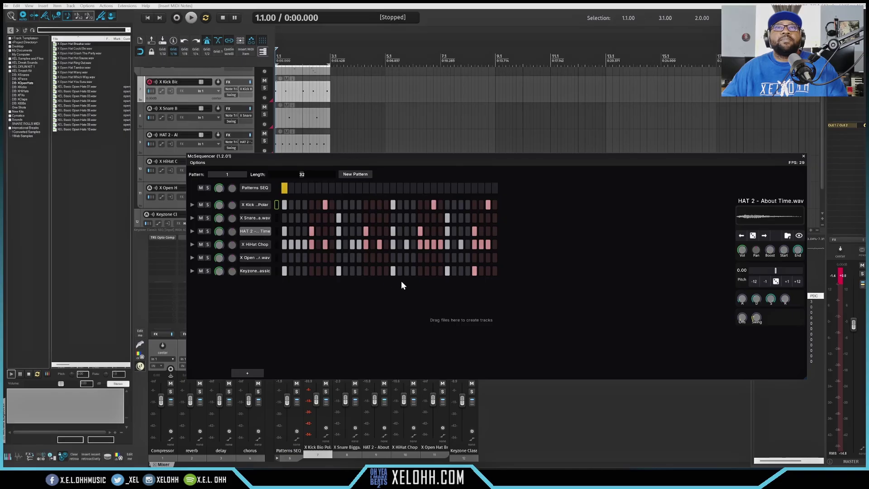
key("space")
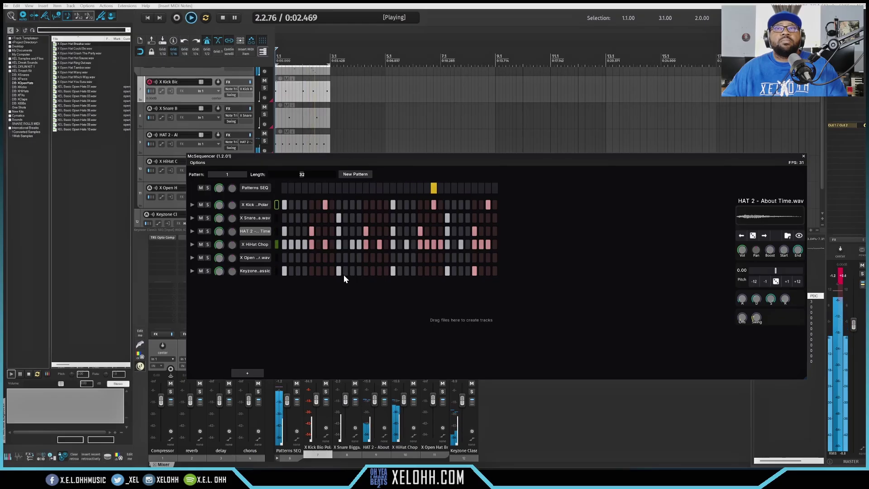
key("space")
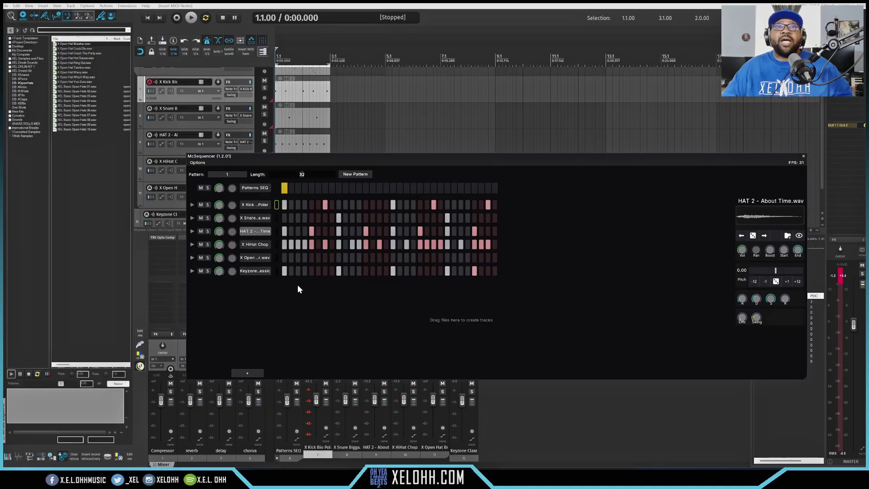
Clone the Keyzone Classic track in the sequencer and clear all the steps of the copy.
right_click(252, 270)
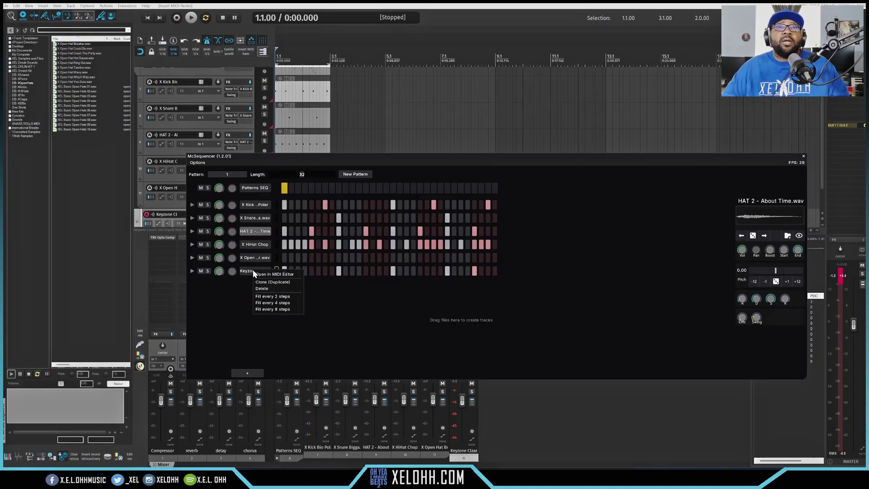
left_click(286, 283)
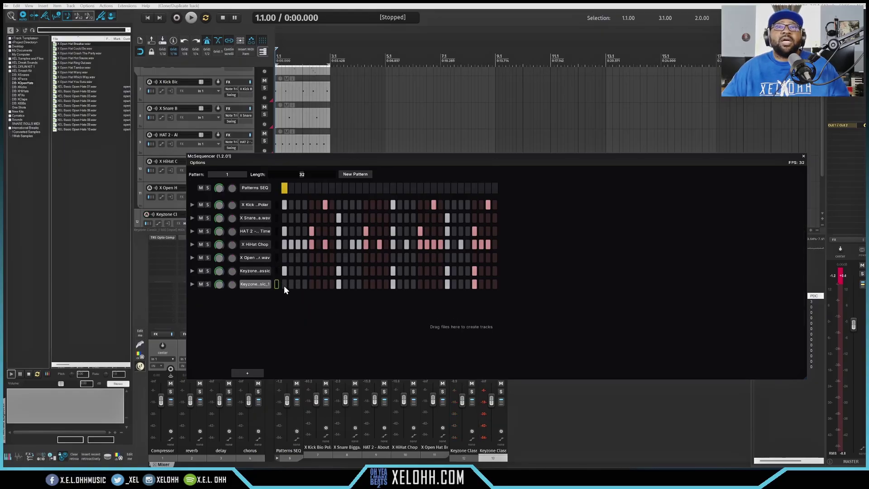
left_click(492, 284)
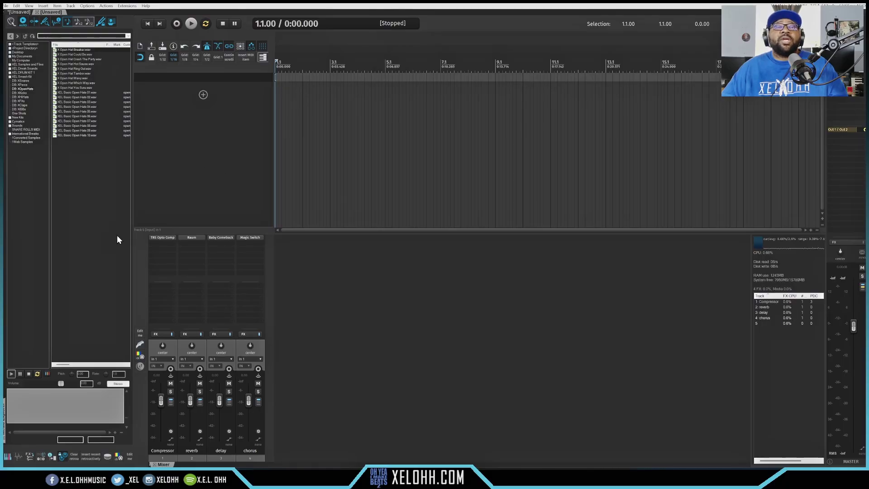
Open RS5K manager in an empty second project, try it as a floating window and dock it beside the mixer.
left_click(106, 457)
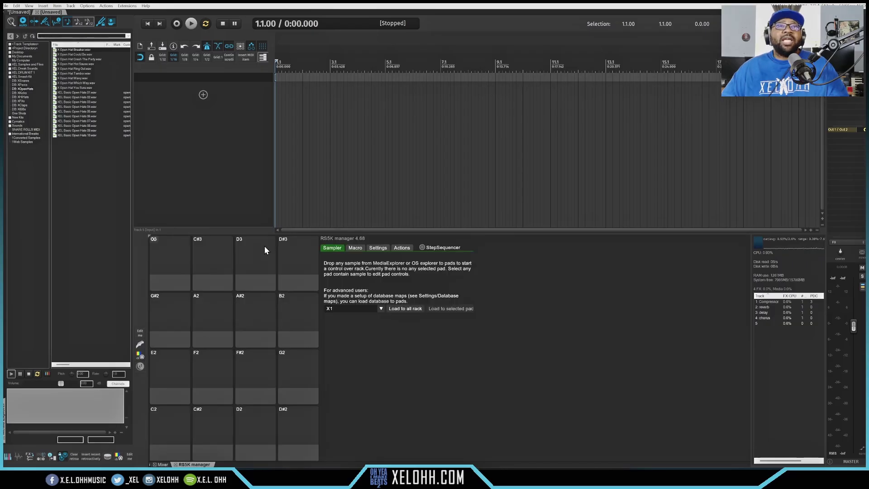
left_click_drag(148, 235, 214, 154)
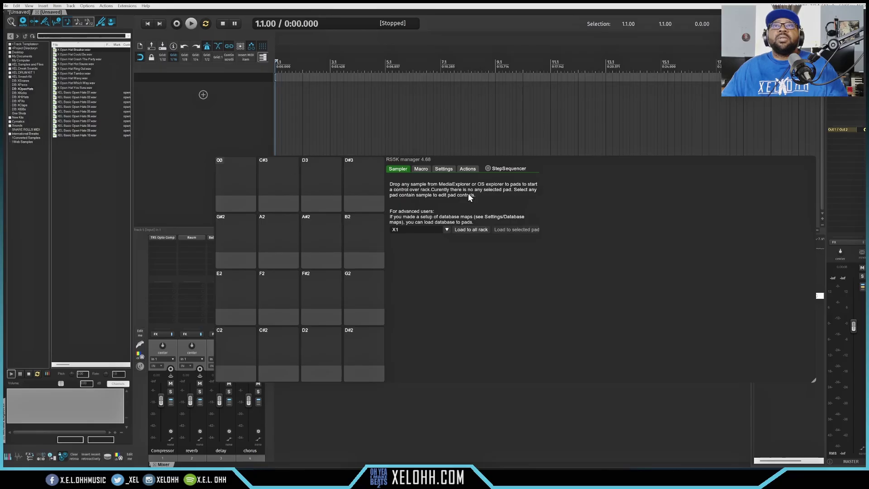
left_click_drag(560, 159, 449, 347)
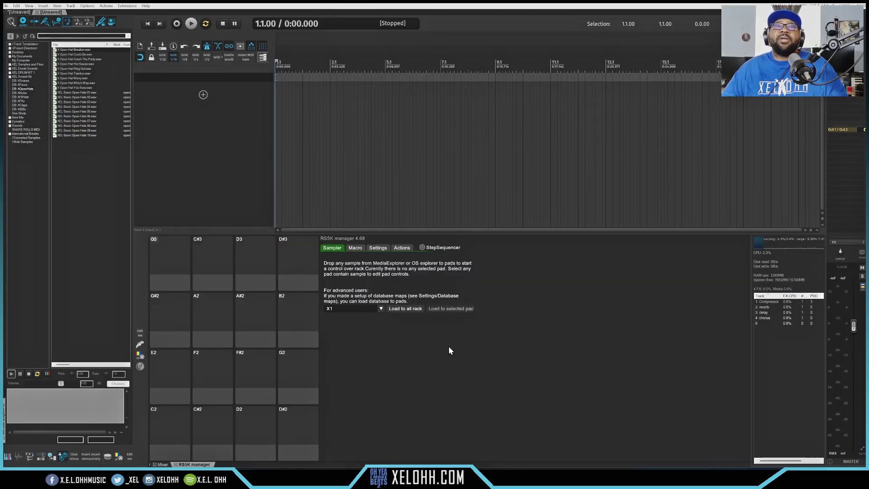
Dock McSequencer alongside RS5K manager in the first project and return to the empty second project.
left_click(18, 12)
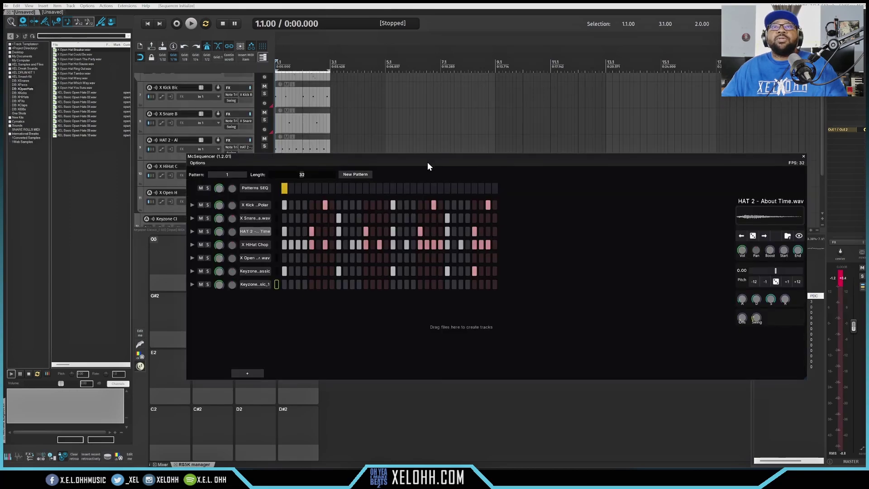
left_click_drag(428, 161, 449, 347)
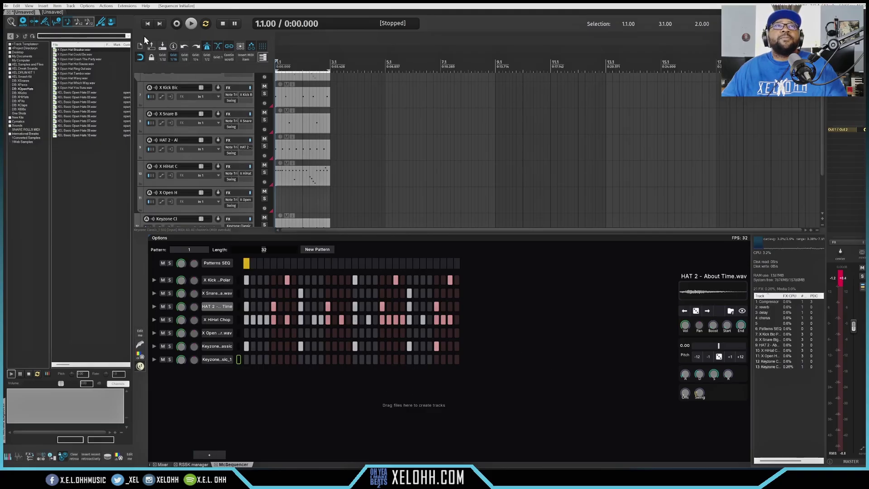
key("ctrl+Tab")
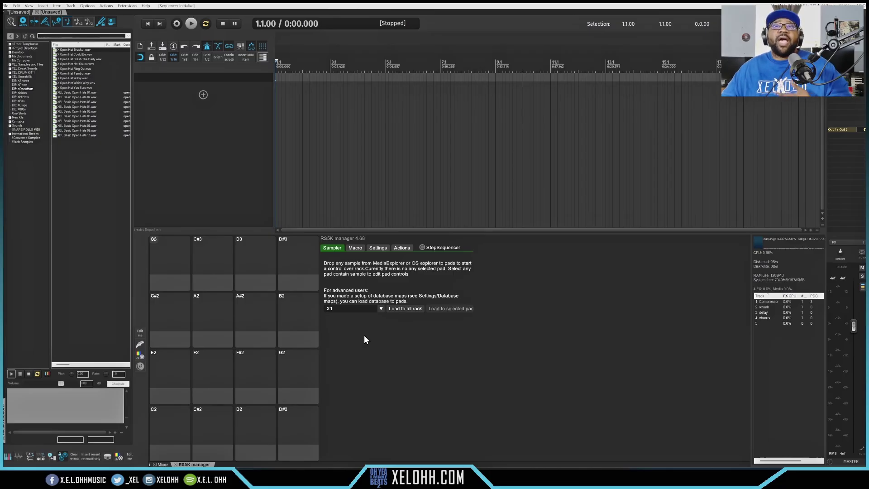
Load the X1 database map to the whole rack and audition the kick, snare, clap, hi-hat and open hat pads.
left_click(380, 309)
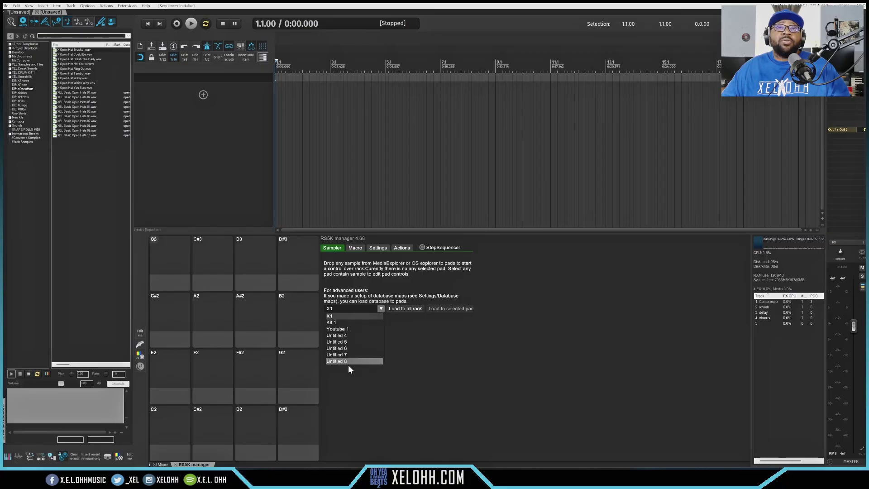
left_click(405, 309)
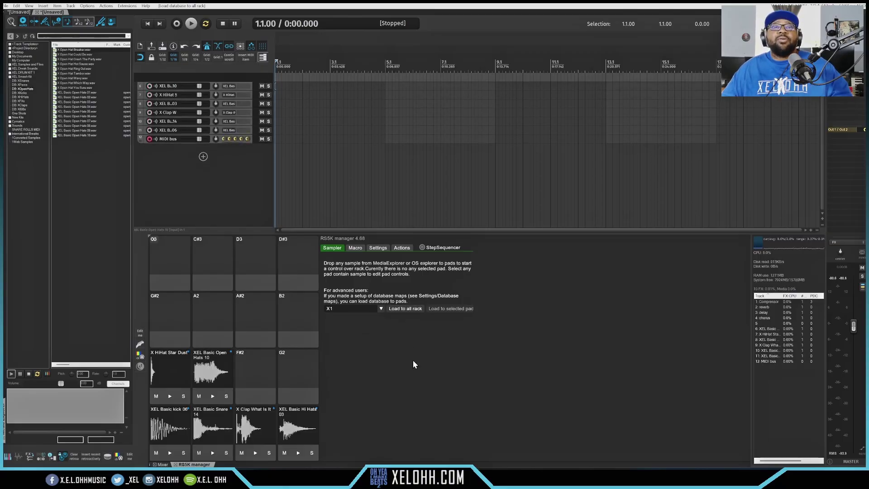
left_click(171, 429)
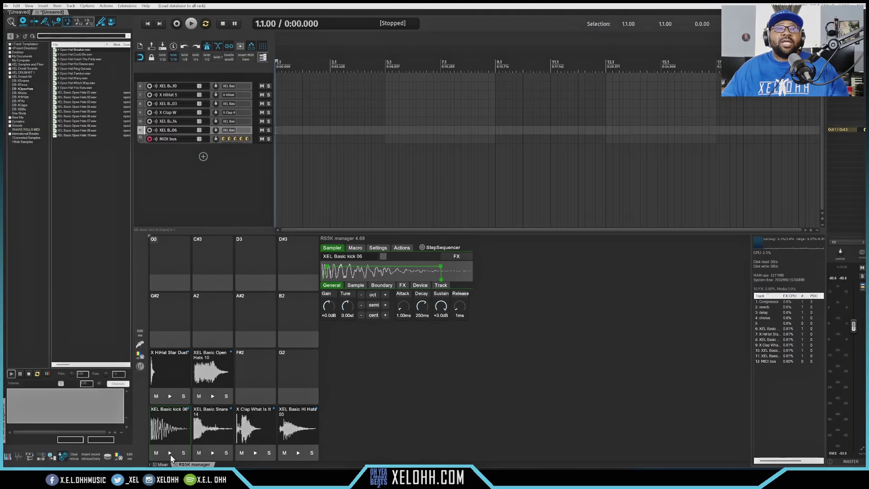
left_click(211, 452)
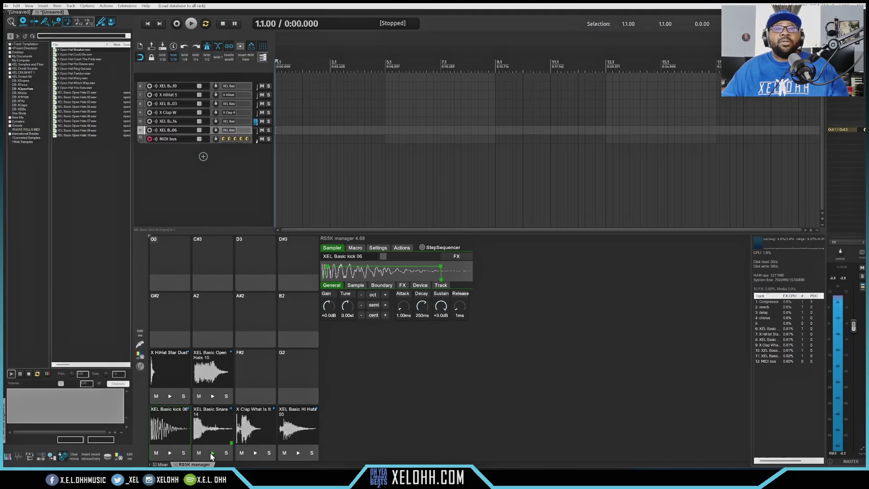
left_click(256, 453)
left_click(298, 452)
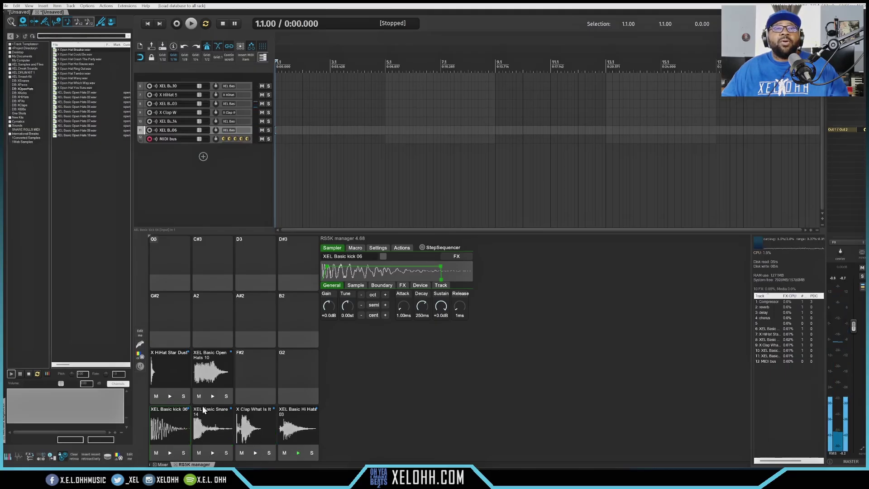
left_click(170, 395)
left_click(212, 396)
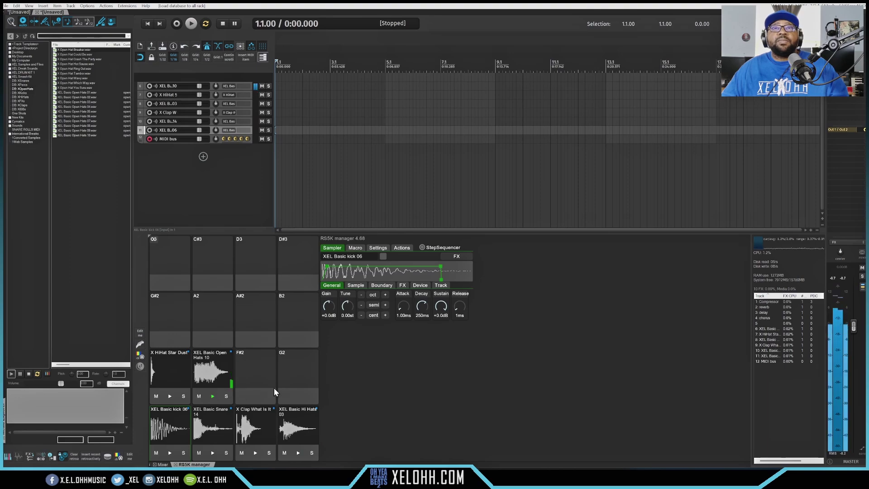
Generate new random database kits, auditioning pads and locking the X Kick Thudder and X HiHat Light Touch samples against replacement.
left_click(355, 287)
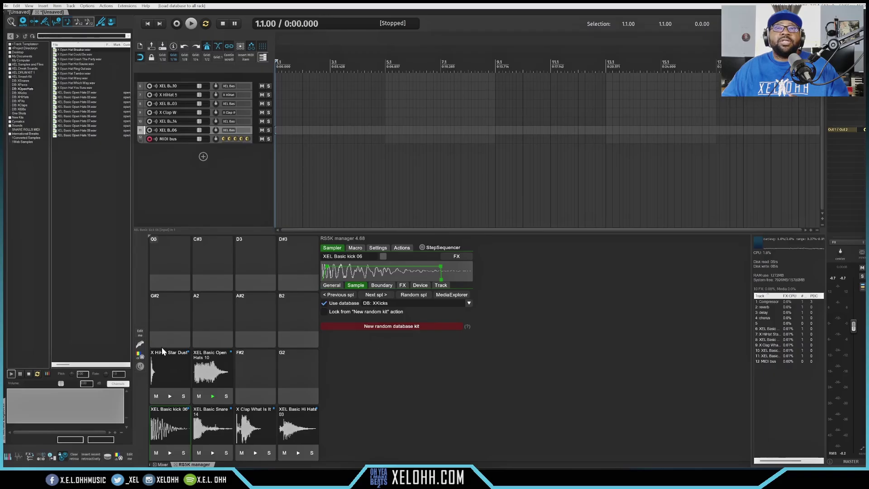
left_click(389, 325)
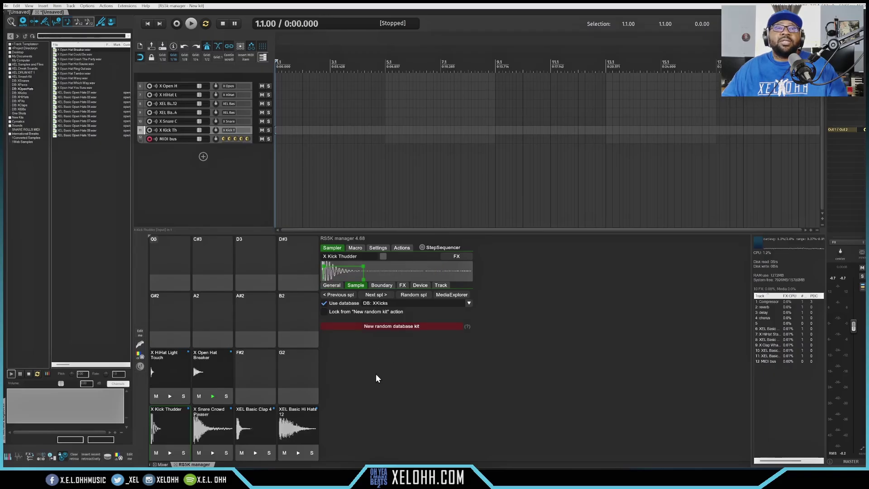
left_click(171, 452)
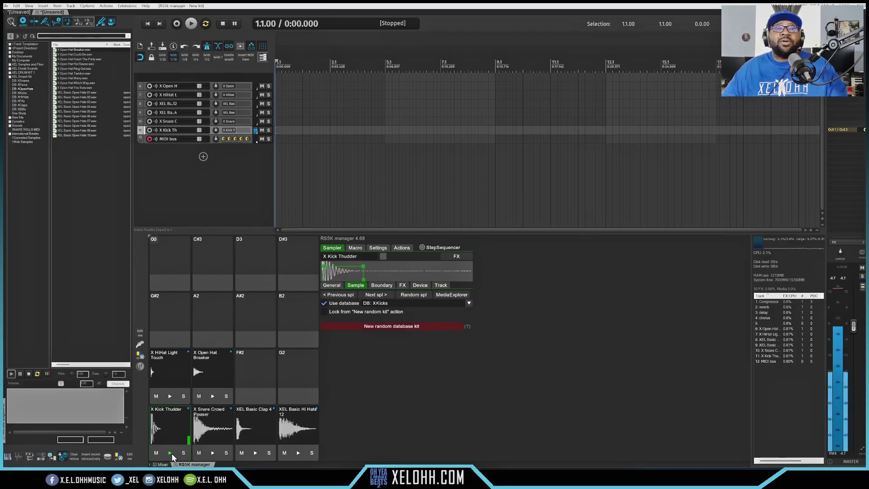
left_click(215, 453)
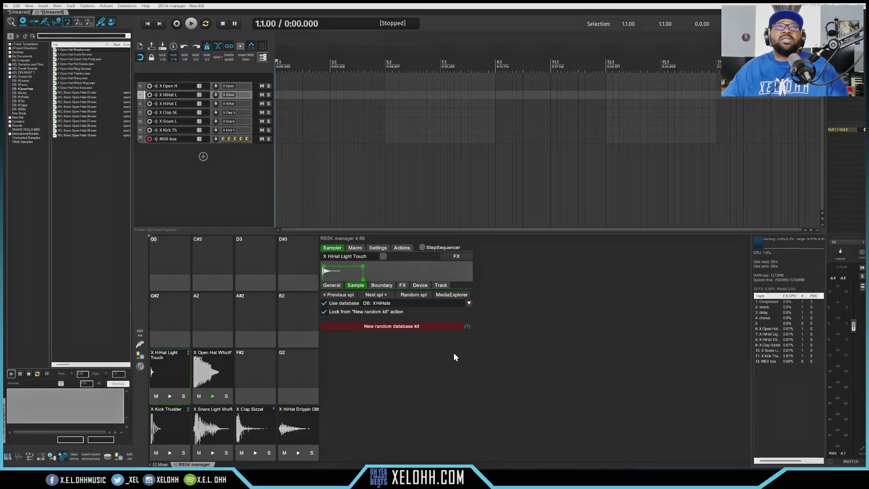
Set the time selection from 1.1 to 3.1 and insert a MIDI item of that length on the MIDI bus track.
left_click(140, 138)
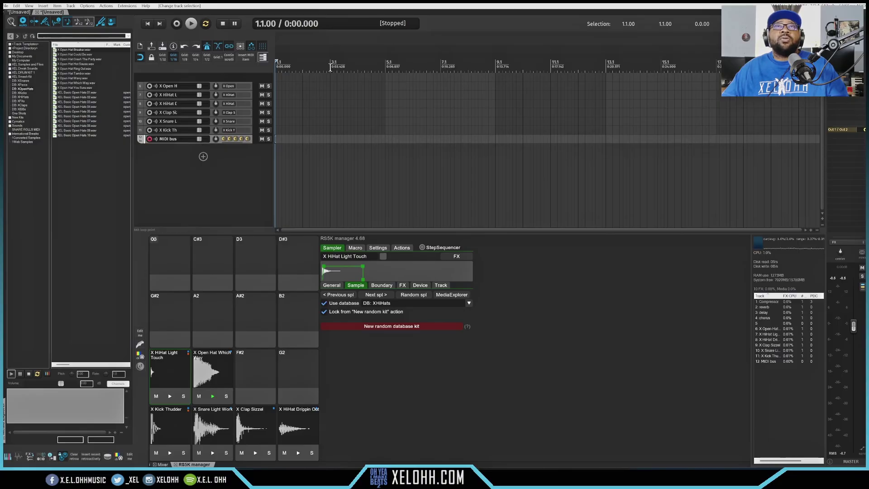
left_click_drag(331, 67, 276, 67)
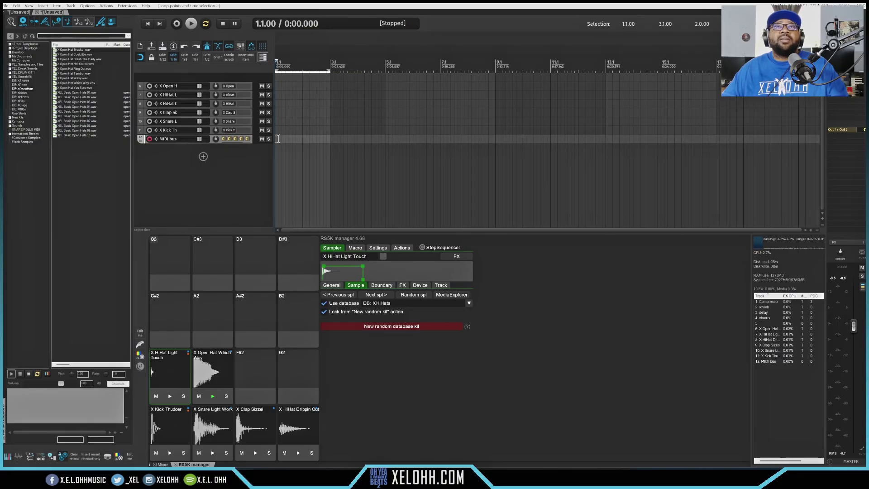
double_click(278, 139)
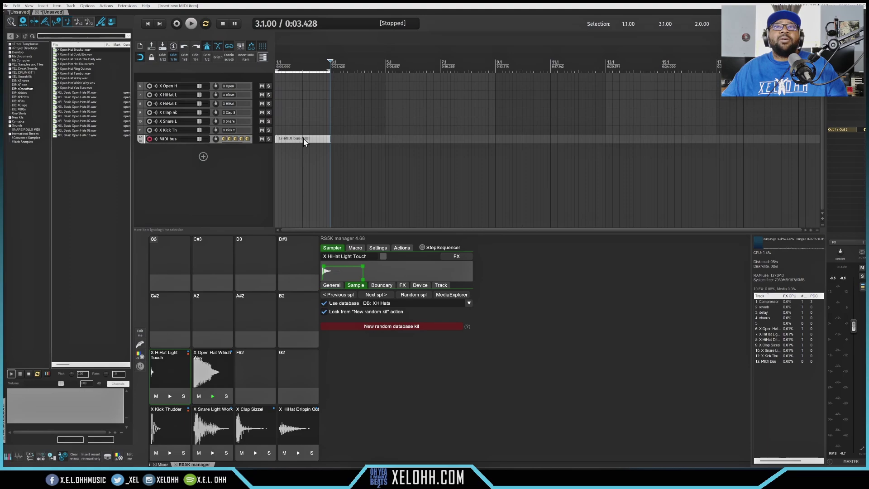
Open the RS5K StepSequencer for the MIDI bus item and set the pattern length to 32.
left_click(441, 247)
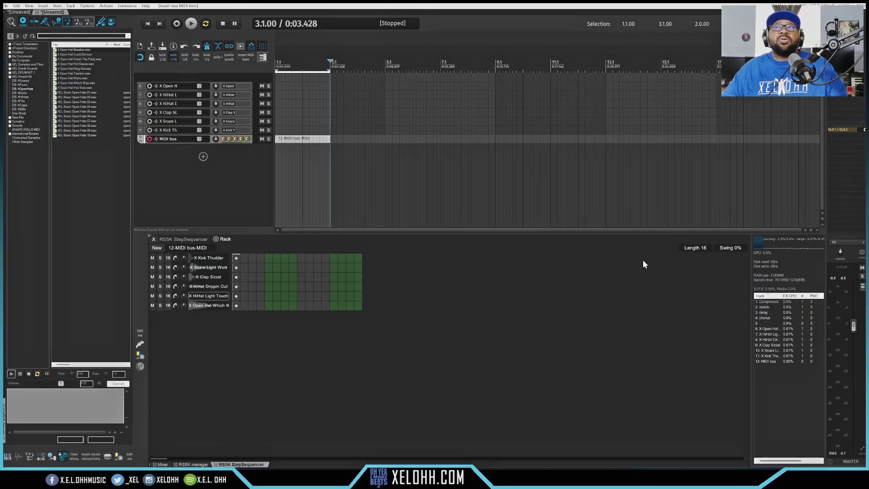
left_click_drag(707, 247, 752, 263)
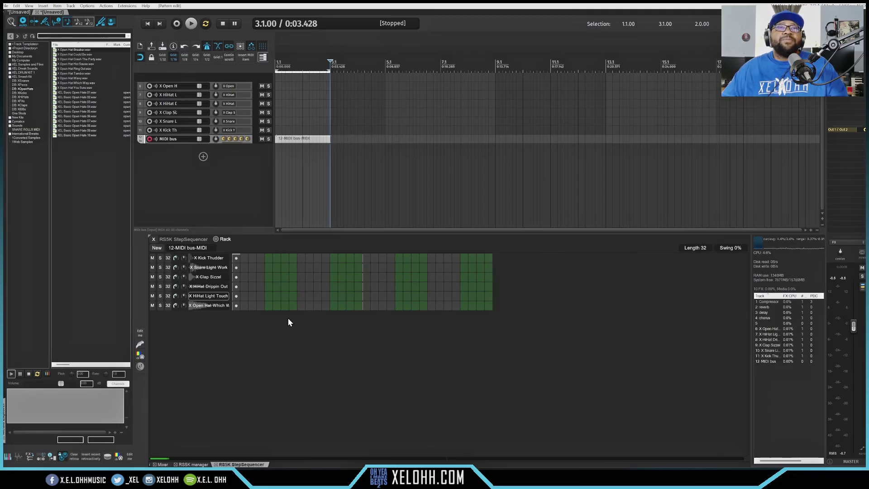
left_click(252, 276)
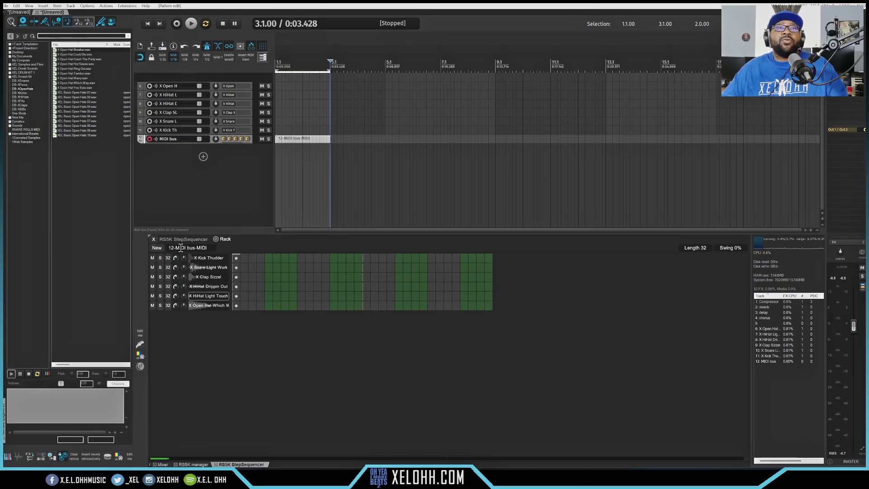
Insert a new pattern at bar 5 on the MIDI bus track and delete it again.
left_click(385, 64)
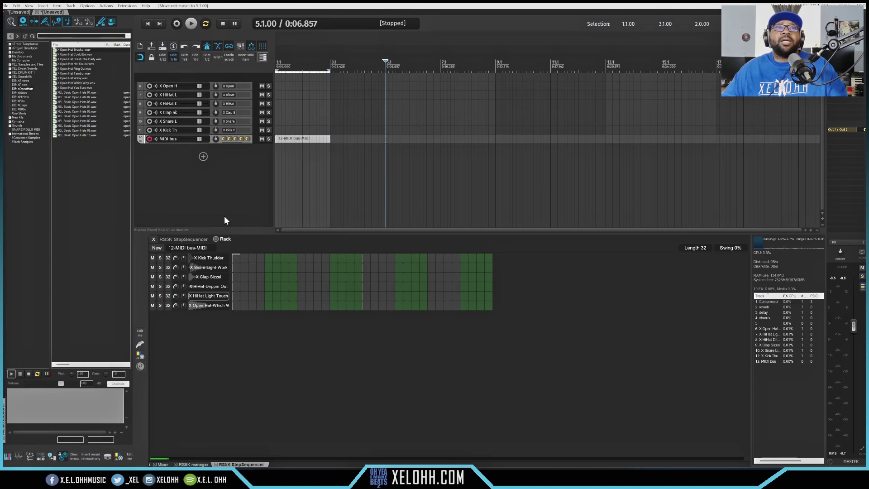
left_click(157, 248)
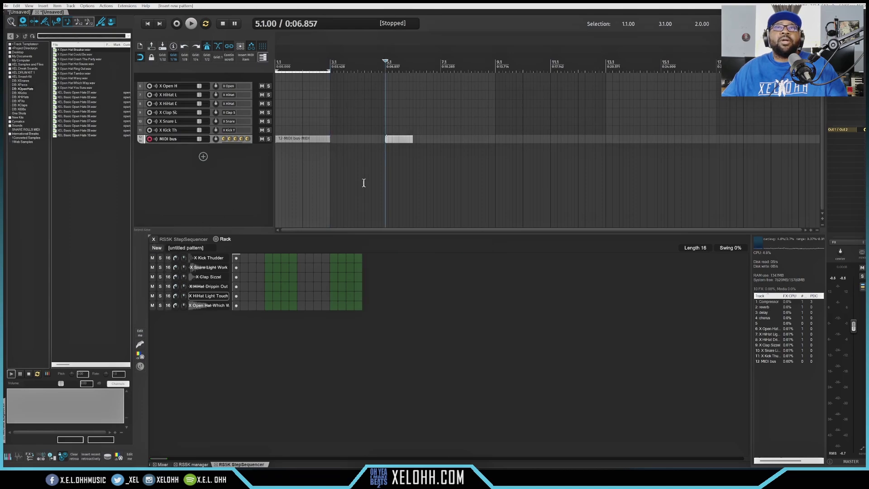
left_click(399, 139)
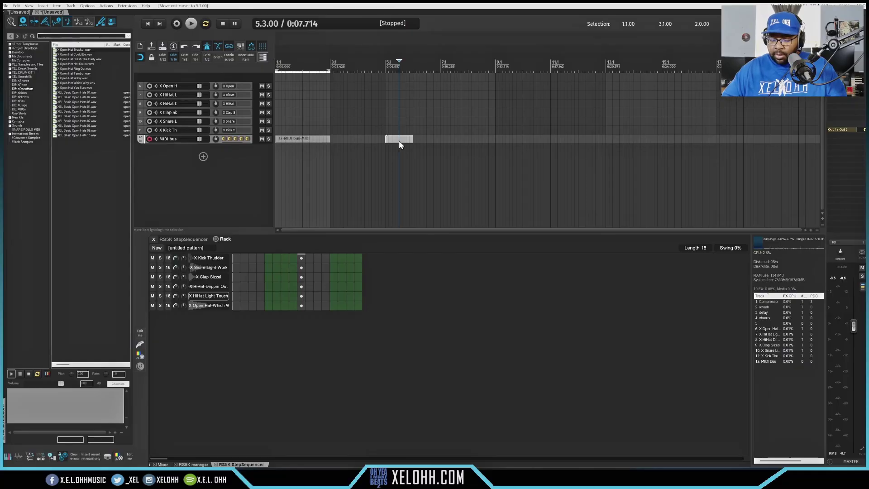
key("Delete")
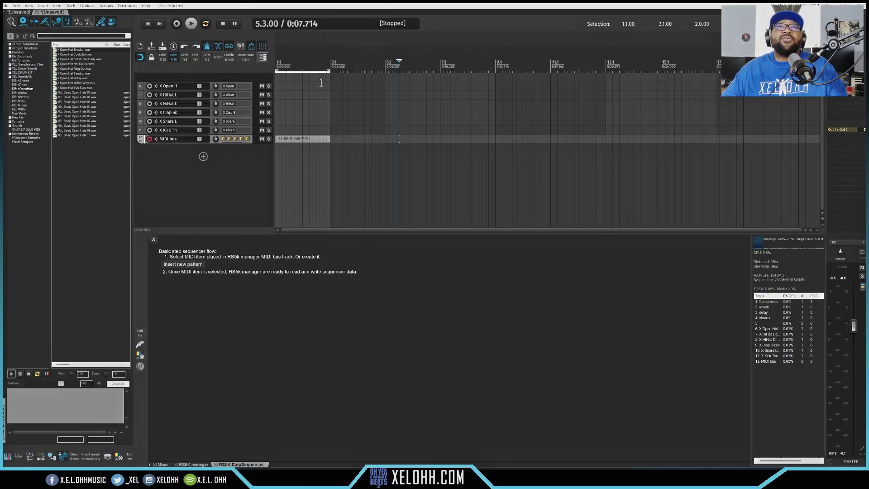
Select the MIDI bus item, return the cursor to 1.1, and audition the kick, snare, clap, hi-hat and open hat rows.
left_click(292, 139)
left_click(278, 75)
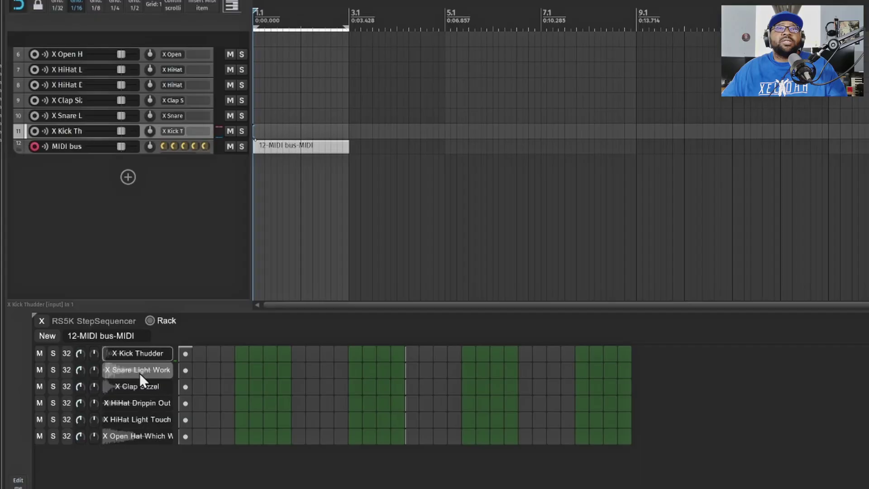
left_click(140, 371)
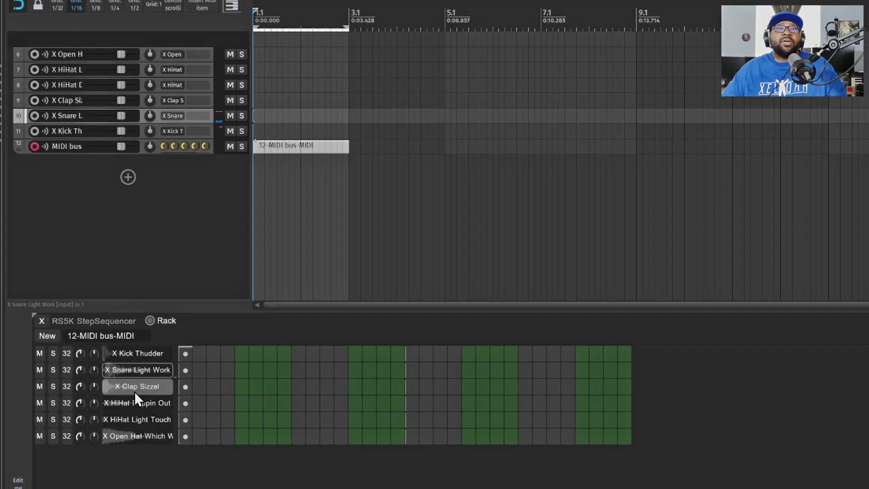
left_click(134, 389)
left_click(129, 404)
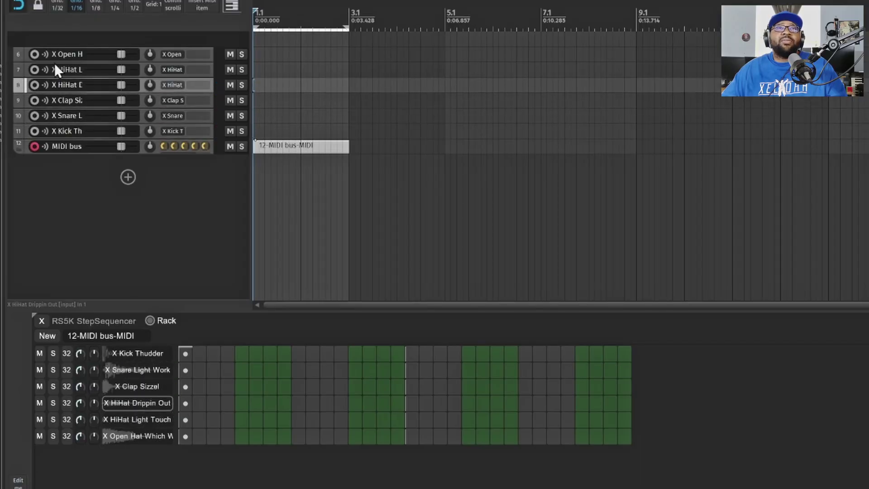
left_click(142, 419)
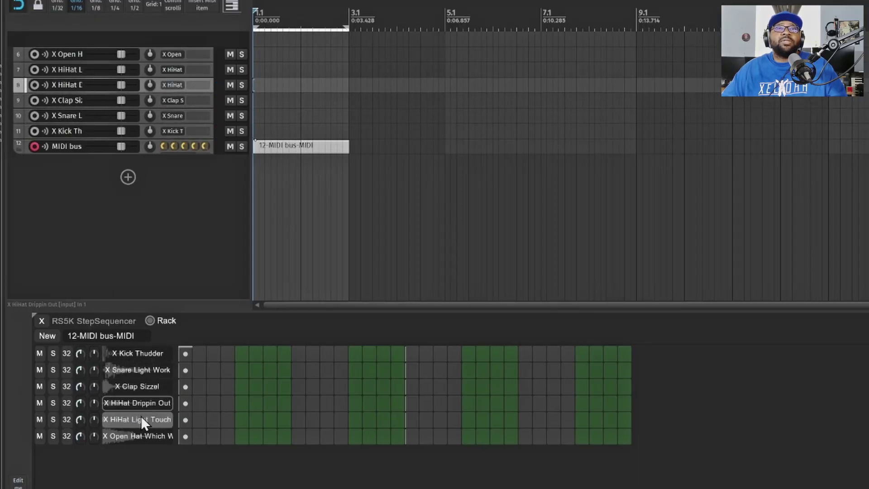
left_click(140, 438)
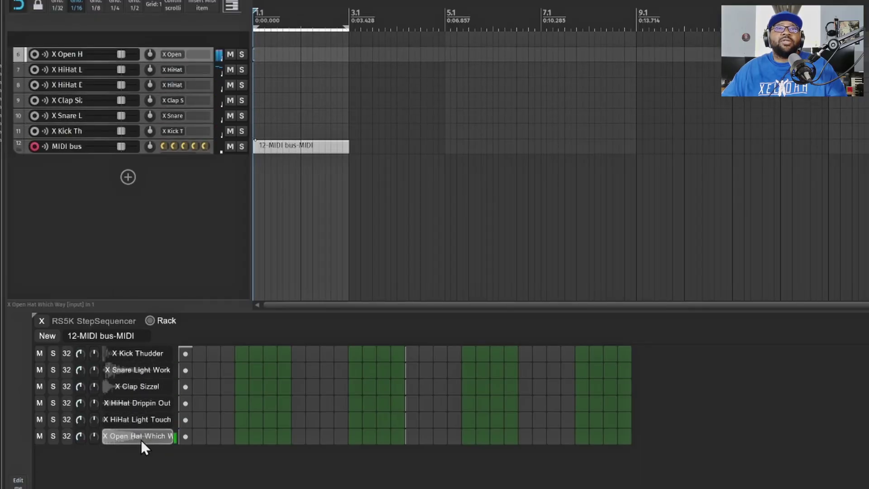
left_click(140, 355)
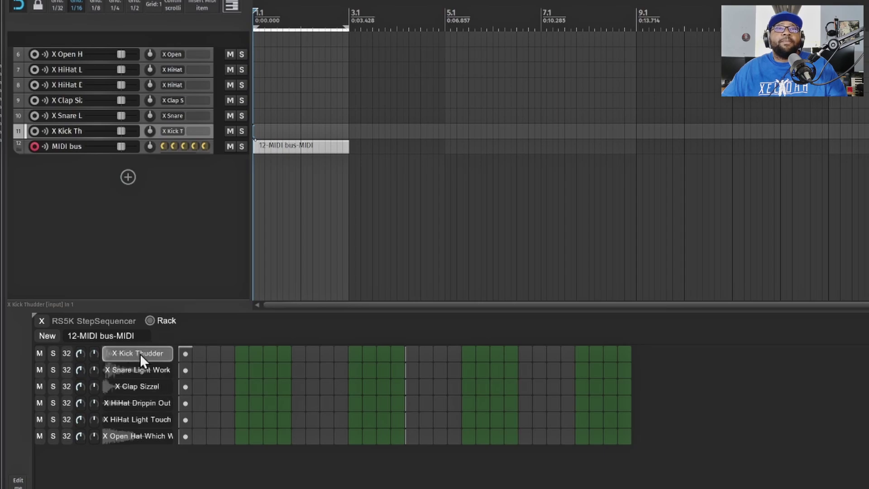
Fill the X HiHat Drippin Out row with a hit on every second step.
left_click(133, 406)
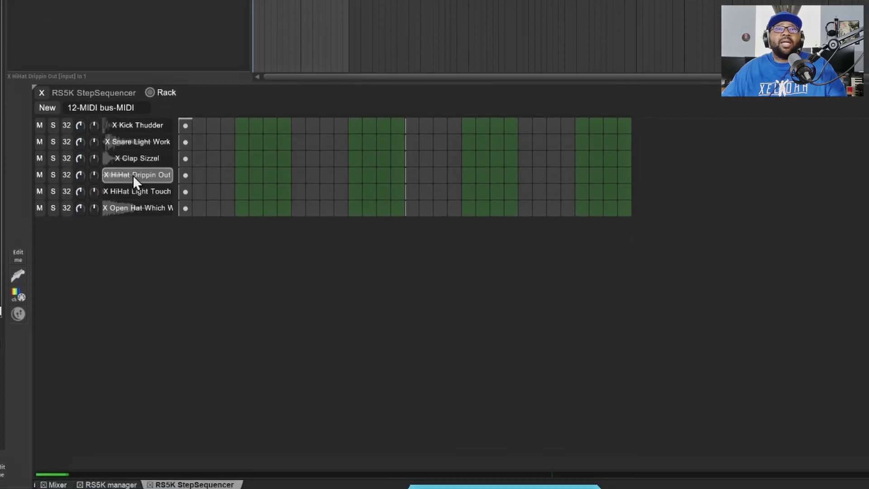
right_click(132, 176)
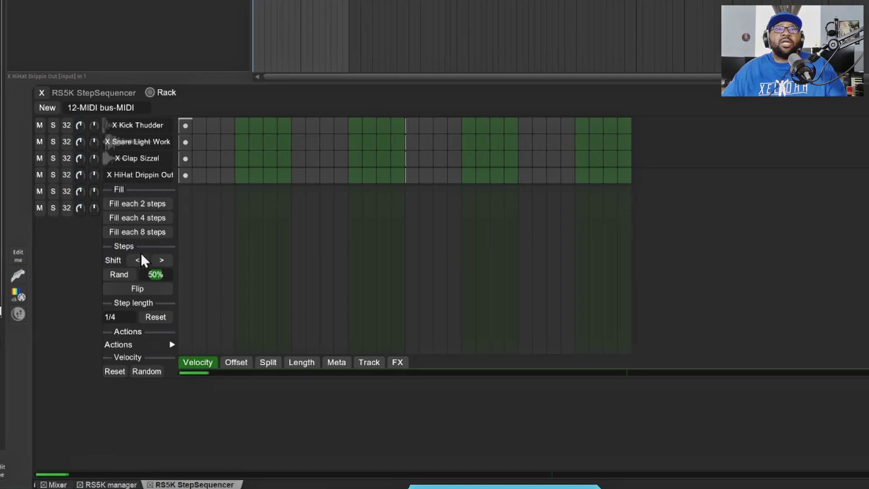
left_click(148, 203)
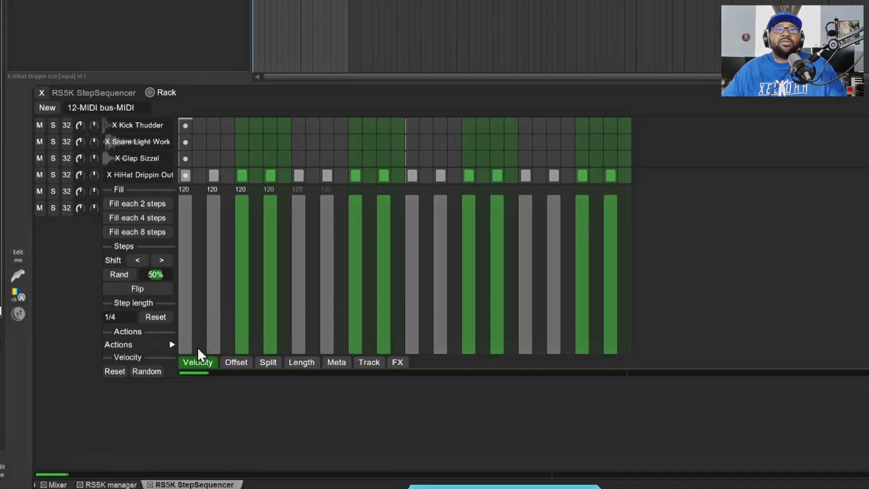
Try random velocities on the X HiHat Drippin Out row, reset them, and draw slightly varied velocities beginning at about 82, 89, 90 and 91.
left_click(150, 371)
left_click(157, 370)
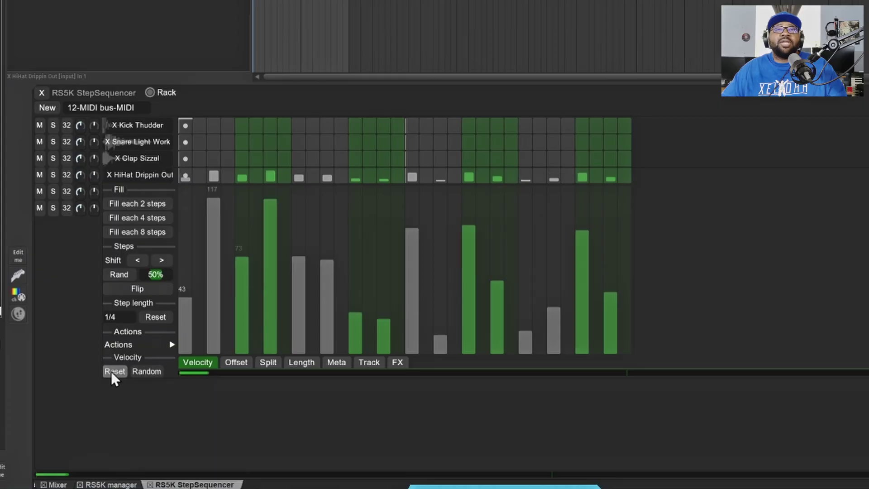
left_click(112, 371)
mouse_move(184, 255)
left_mouse_down()
mouse_move(277, 235)
mouse_move(296, 247)
mouse_move(387, 227)
mouse_move(420, 257)
mouse_move(505, 237)
mouse_move(542, 261)
mouse_move(622, 248)
left_mouse_up()
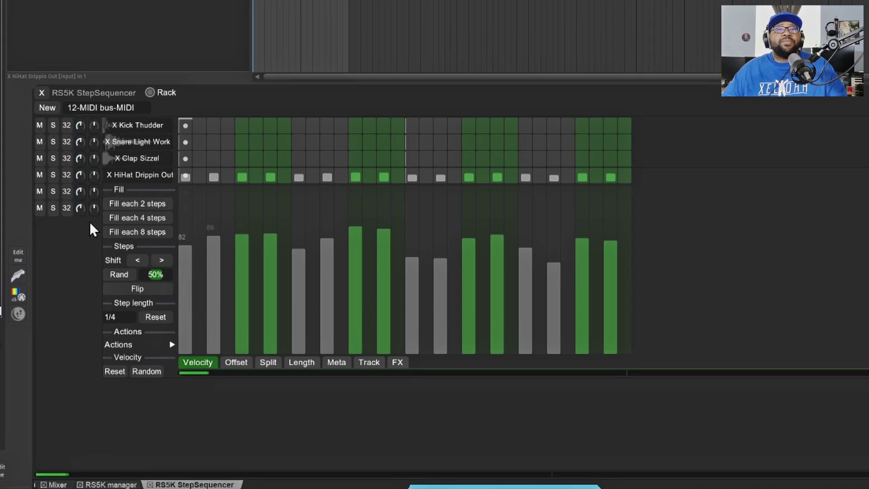
Examine the X HiHat Drippin Out row's choke setup and the pads offered for cutting it, and close the row settings.
left_click(109, 346)
left_click(116, 329)
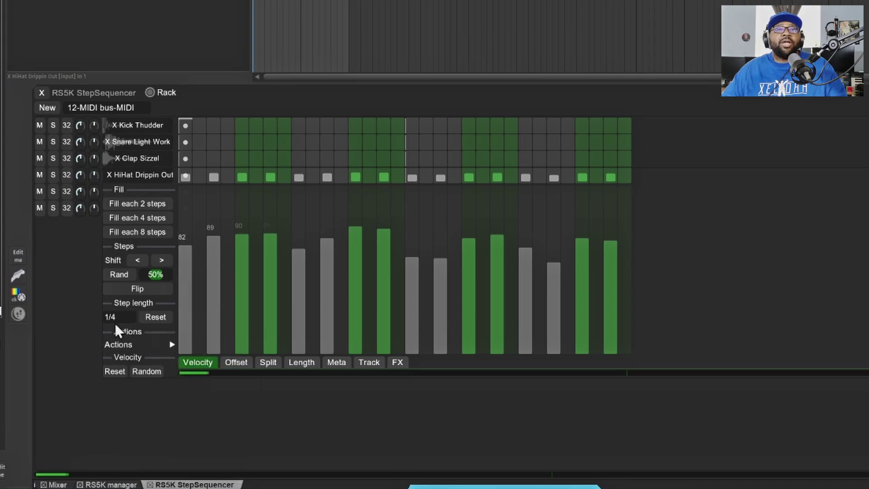
left_click(134, 345)
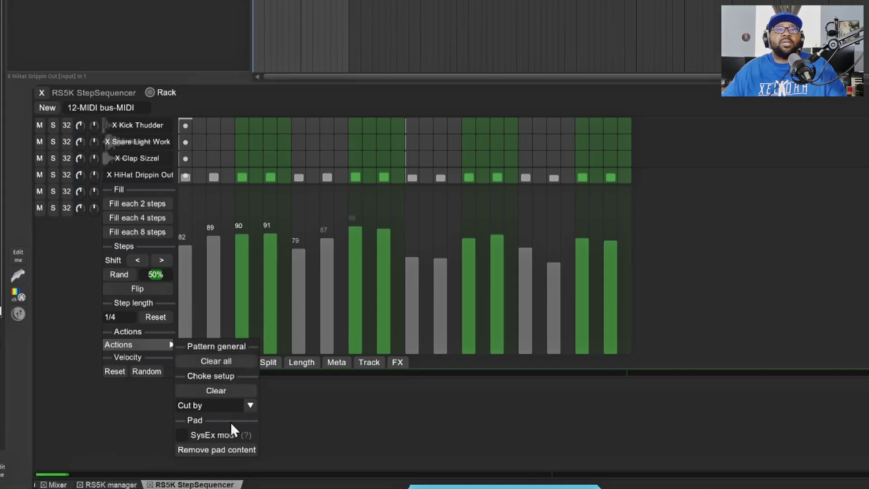
left_click(251, 405)
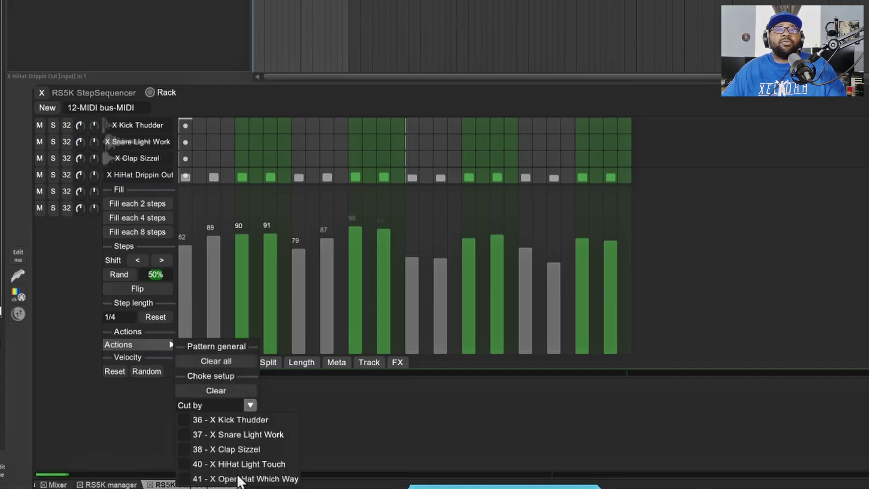
left_click(220, 418)
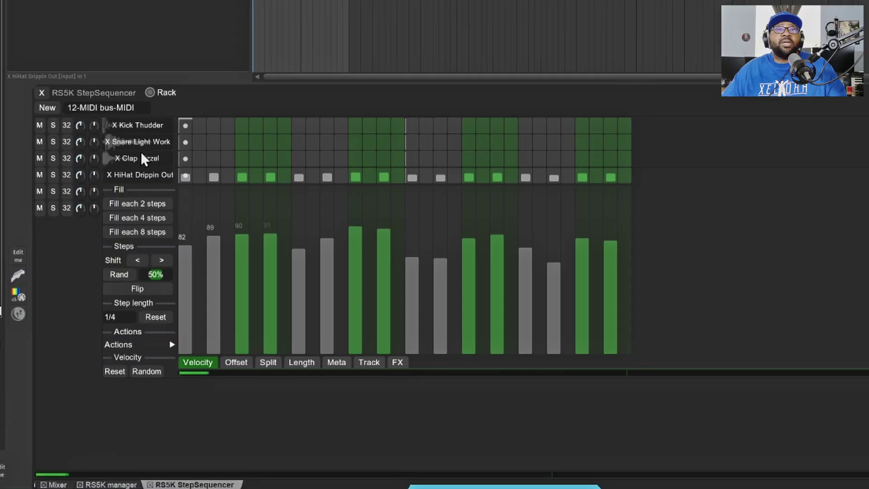
left_click(71, 276)
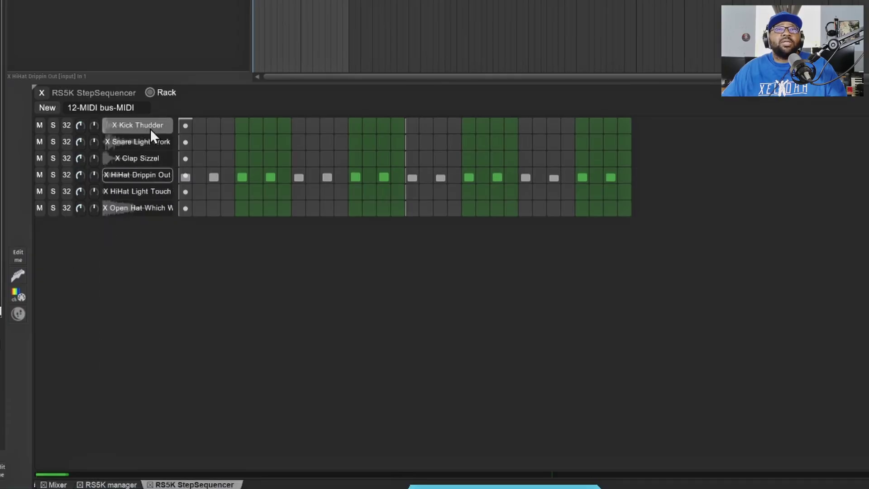
Fill the X Snare Light Work row on every eighth step and shift the hits four steps later to start on step 5.
left_click(135, 140)
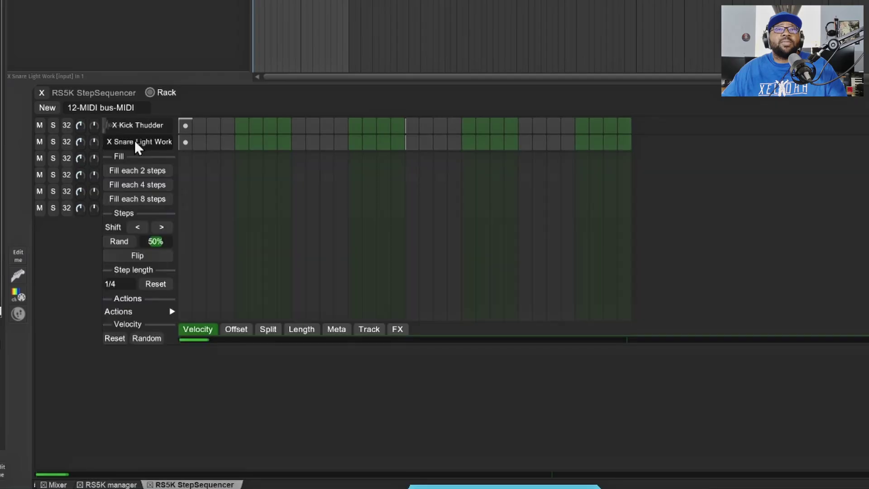
left_click(135, 201)
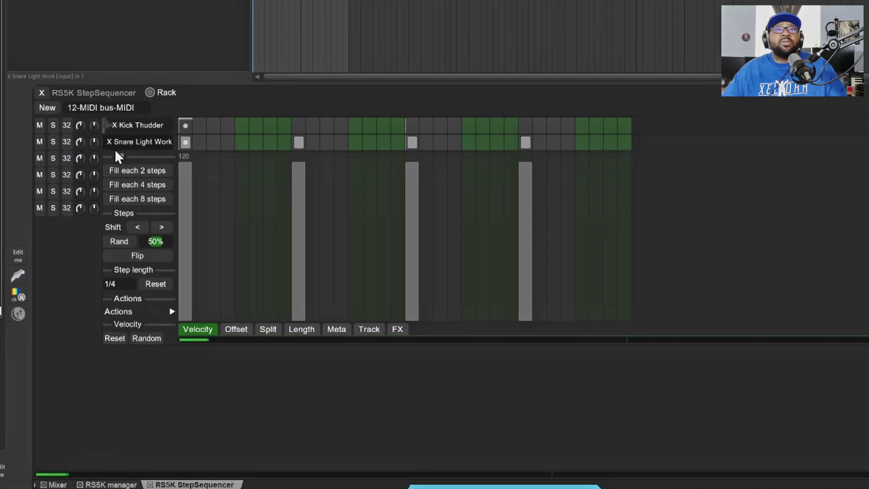
left_click(161, 227)
left_click(161, 227)
left_click(161, 226)
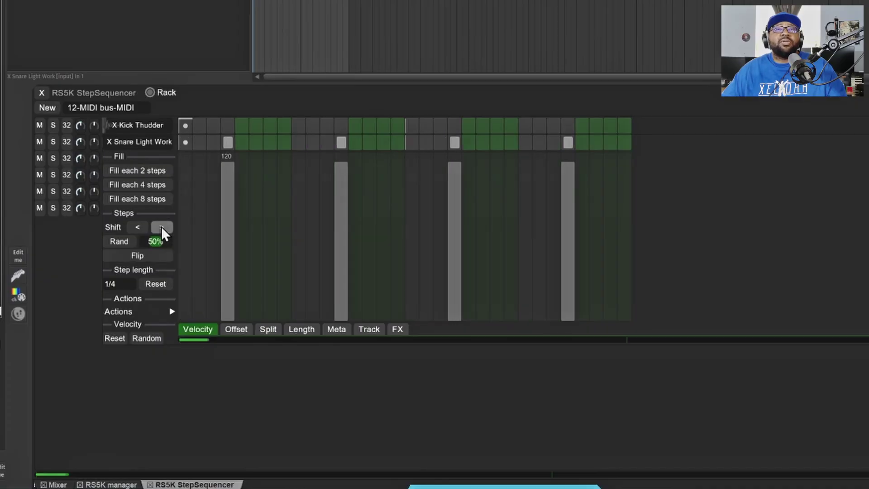
left_click(162, 227)
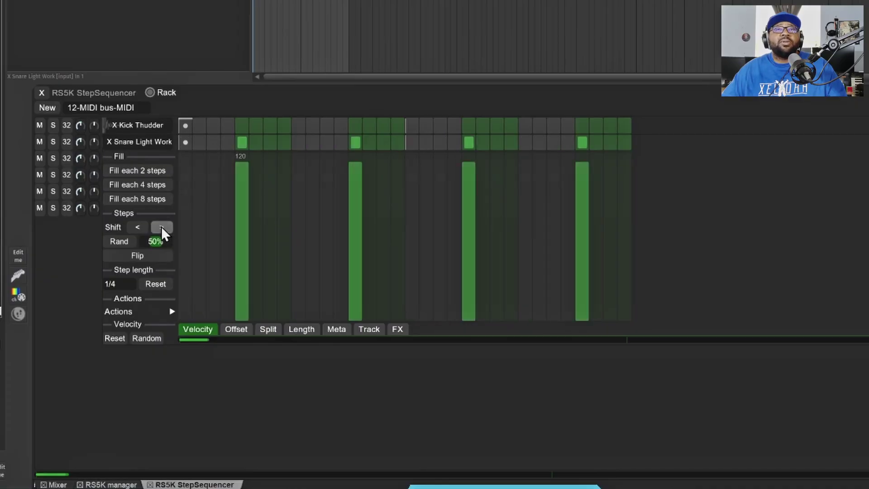
Flip the X Snare Light Work row's steps back and forth to compare the mirrored and original patterns.
left_click(141, 256)
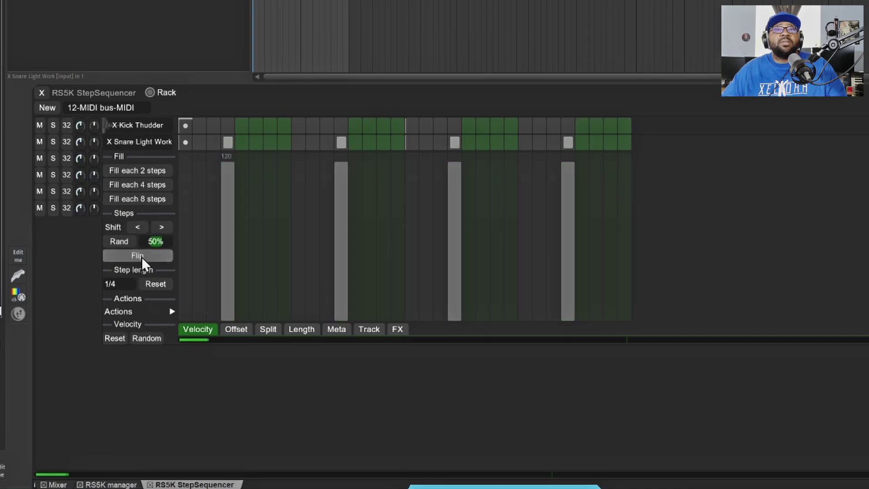
left_click(140, 257)
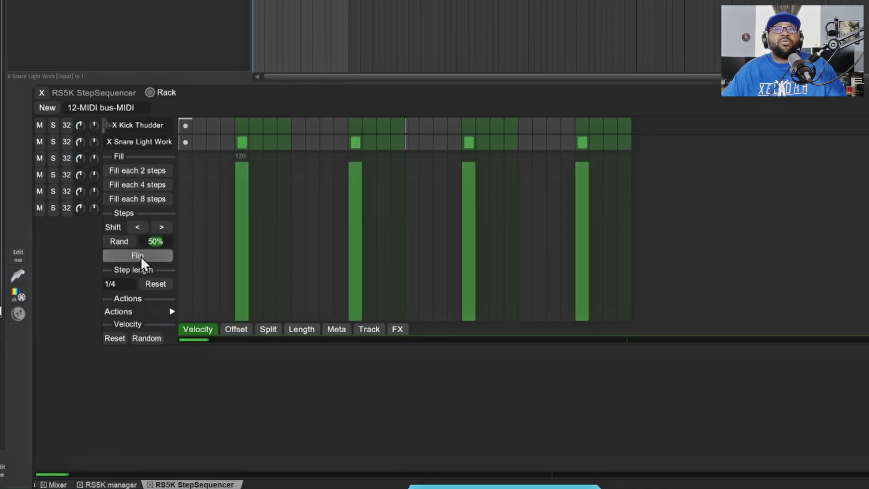
left_click(140, 257)
left_click(139, 256)
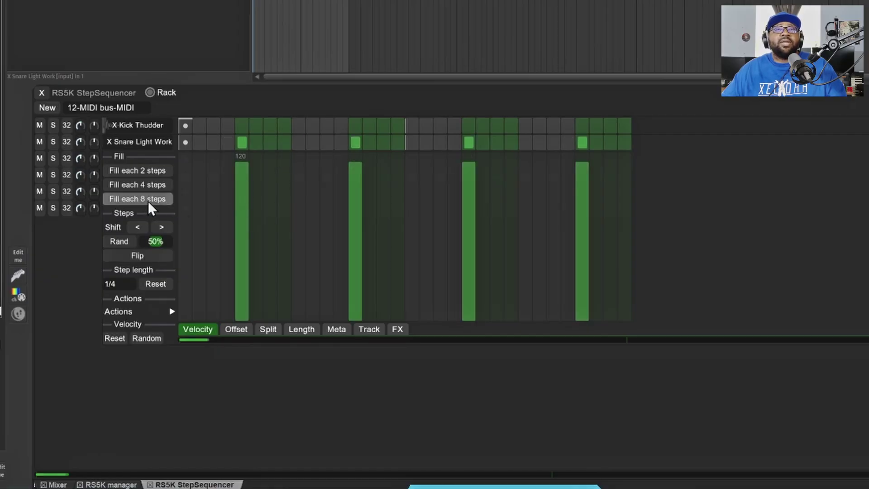
Remove the snare hits on steps 13 and 29, and shift the remaining two hits four steps later to steps 9 and 25.
left_click(356, 143)
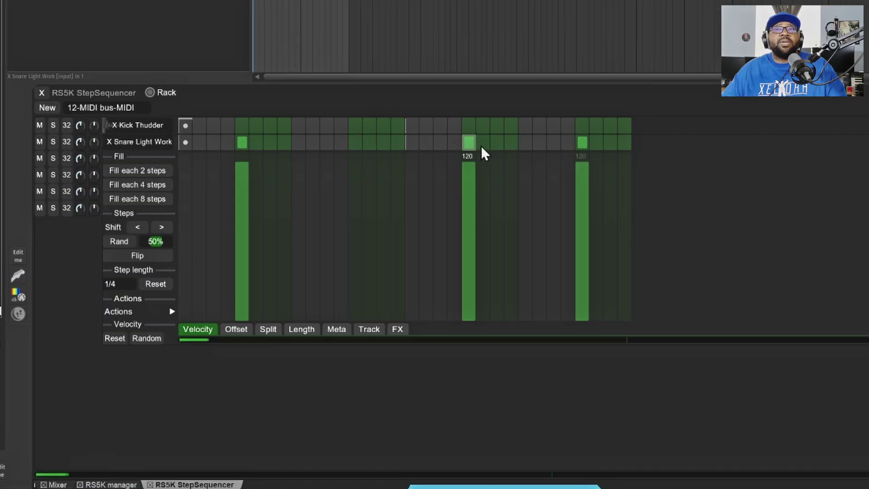
left_click(583, 142)
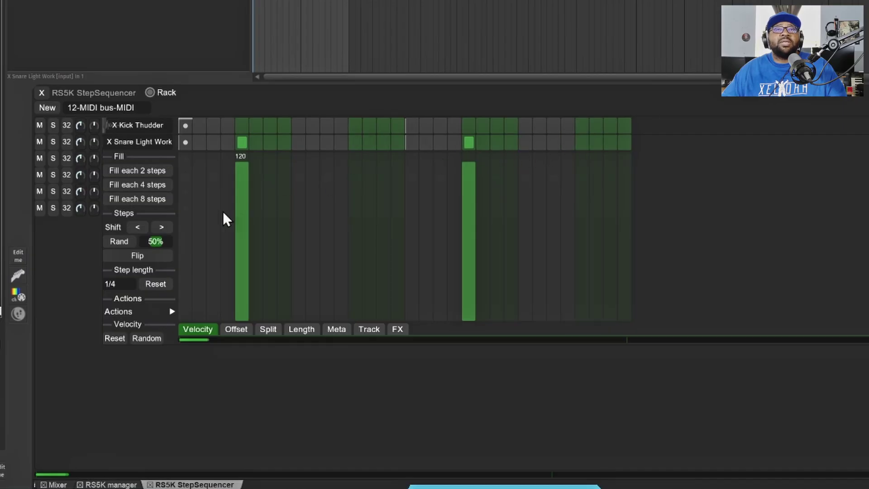
left_click(162, 227)
left_click(161, 227)
left_click(161, 228)
left_click(161, 229)
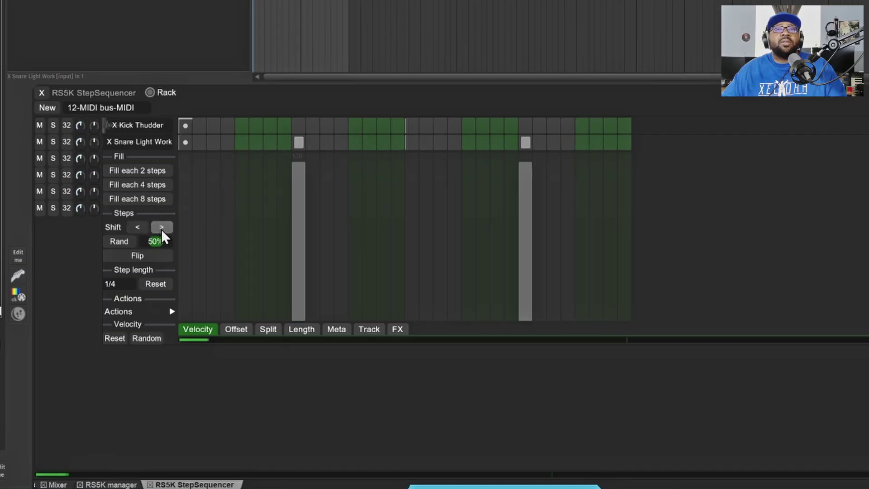
left_click(130, 141)
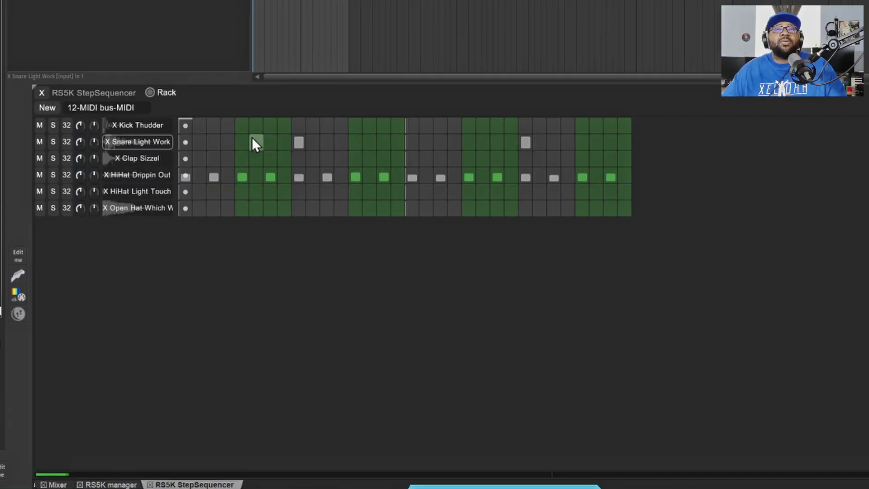
Place X Kick Thudder hits on steps 1, 7, 17, 23 and 31, and play the pattern back.
left_click(187, 126)
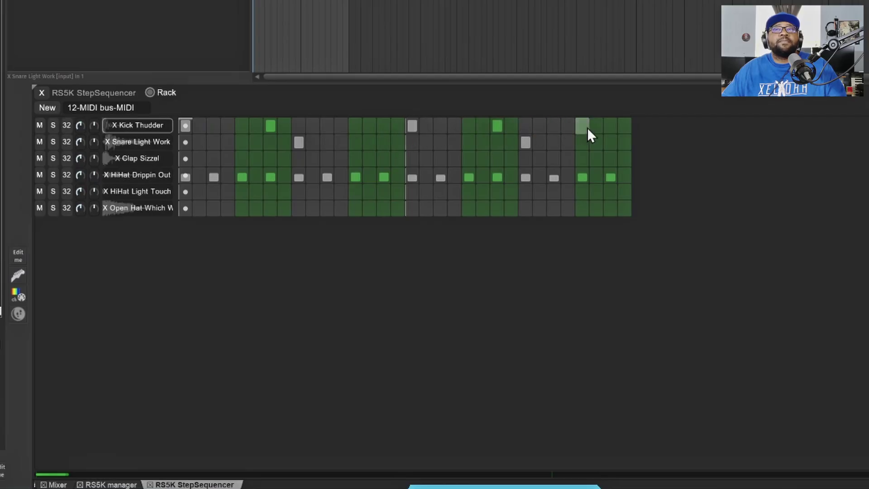
left_click(611, 127)
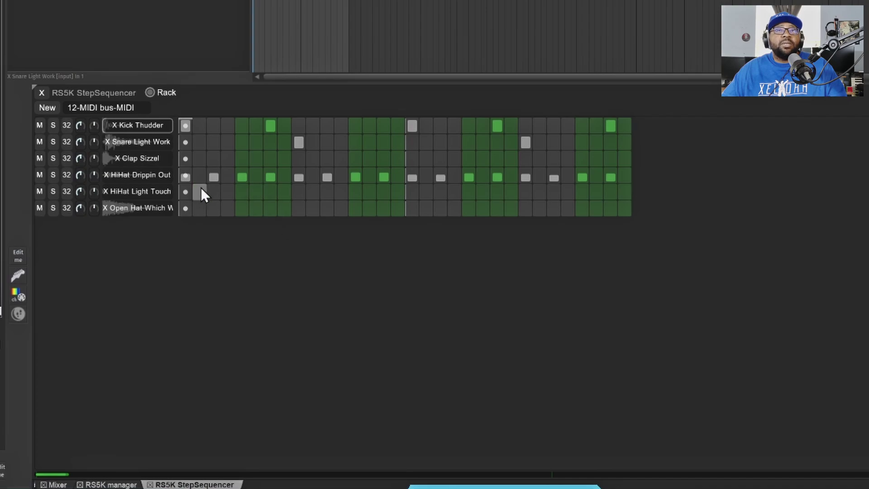
key("space")
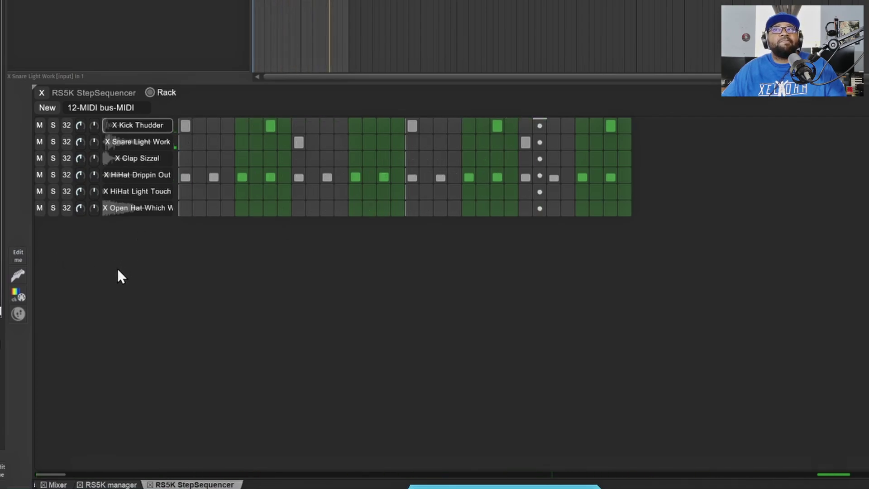
key("space")
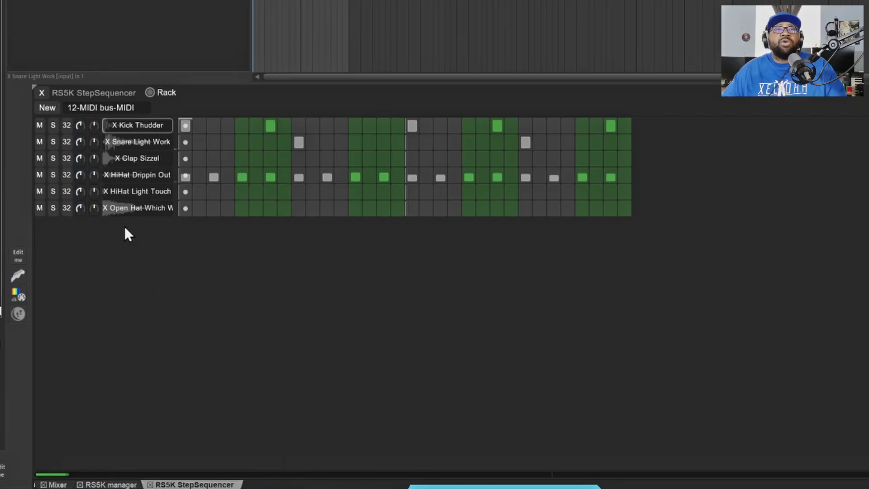
Draw positive timing offsets of up to about 12% across the X HiHat Drippin Out hits, and add a hit on step 2.
left_click(129, 173)
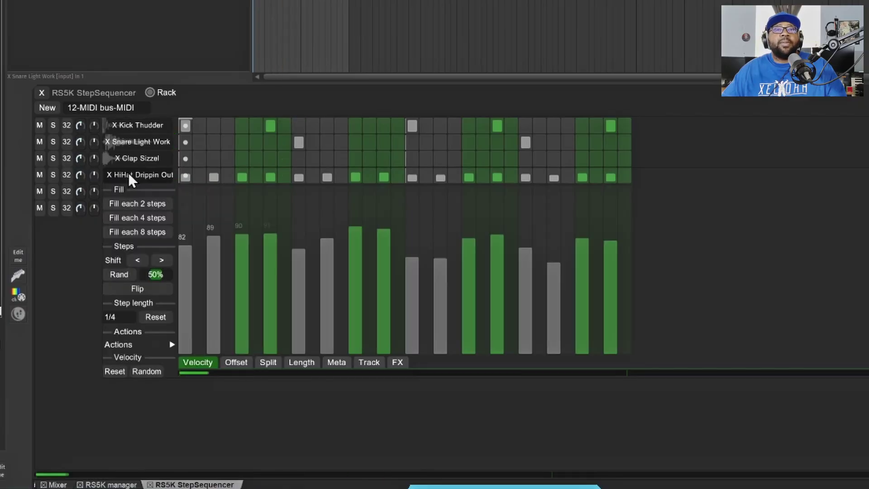
left_click(235, 362)
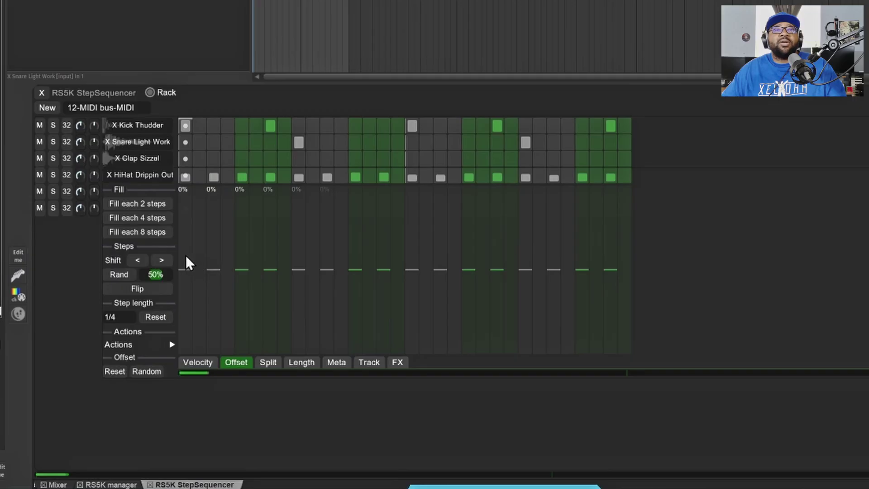
left_click_drag(183, 260, 241, 261)
left_click_drag(310, 263, 588, 261)
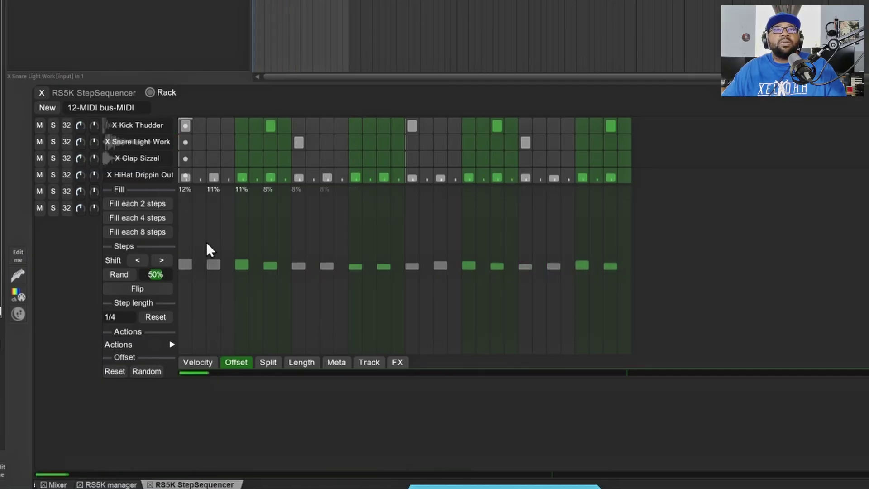
left_click(200, 176)
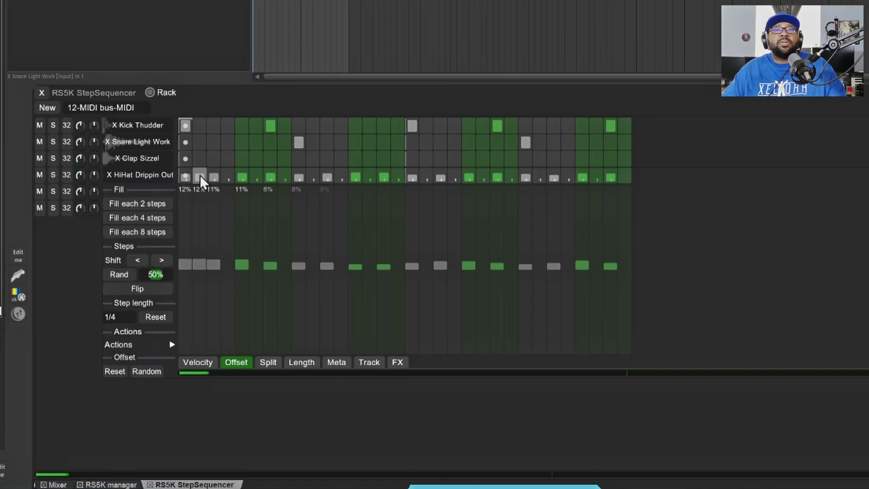
Add an X HiHat Drippin Out hit on step 4, and briefly place and remove an X Snare Light Work hit on the same step.
left_click(225, 176)
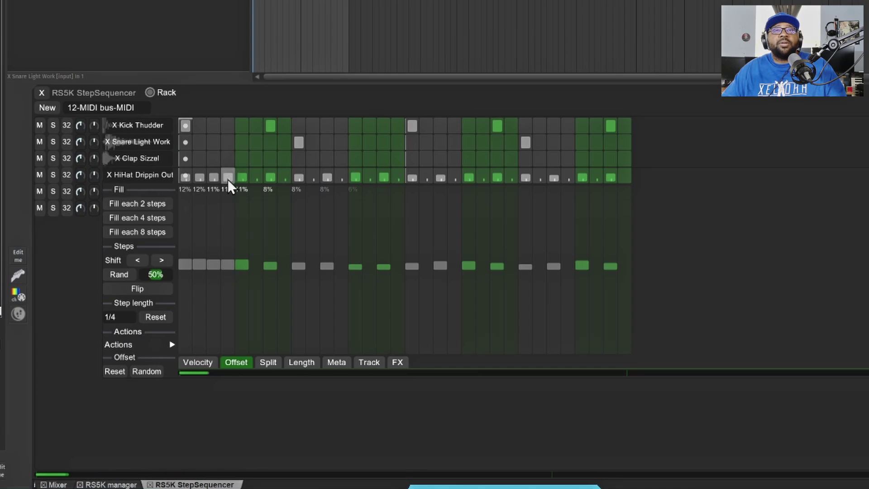
left_click(228, 141)
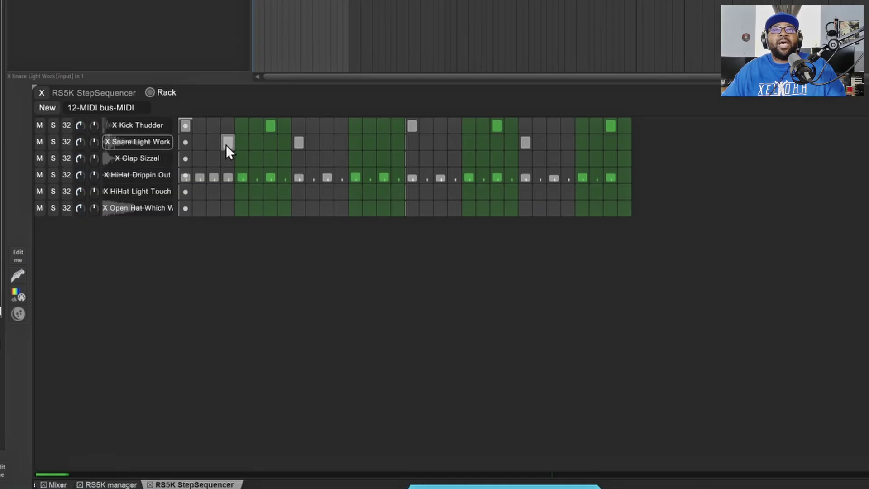
left_click(229, 141)
Set the X HiHat Drippin Out split to 2 on step 4, add a hit on step 16 with split 2, and play the pattern.
left_click(131, 176)
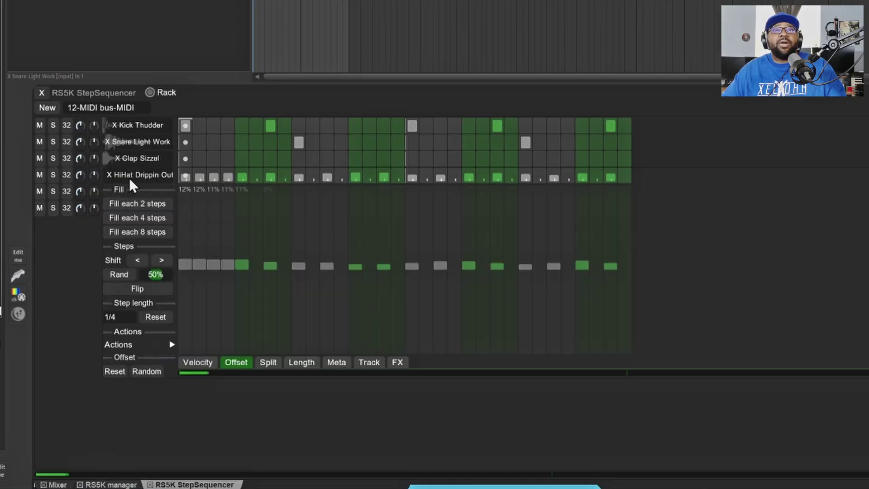
left_click(134, 344)
left_click(146, 360)
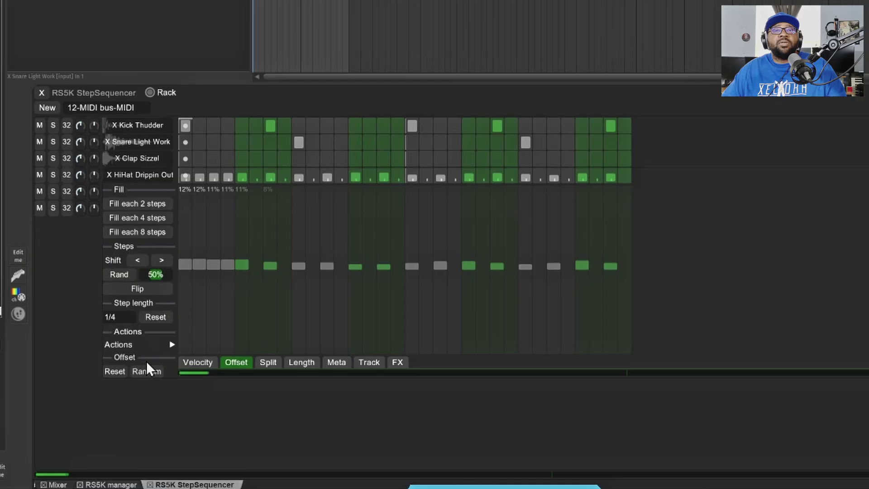
left_click(268, 362)
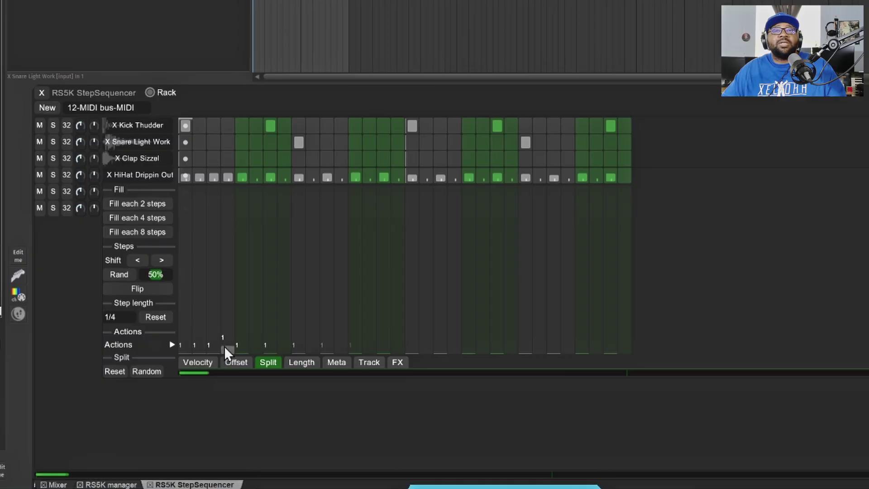
left_click_drag(224, 343, 224, 338)
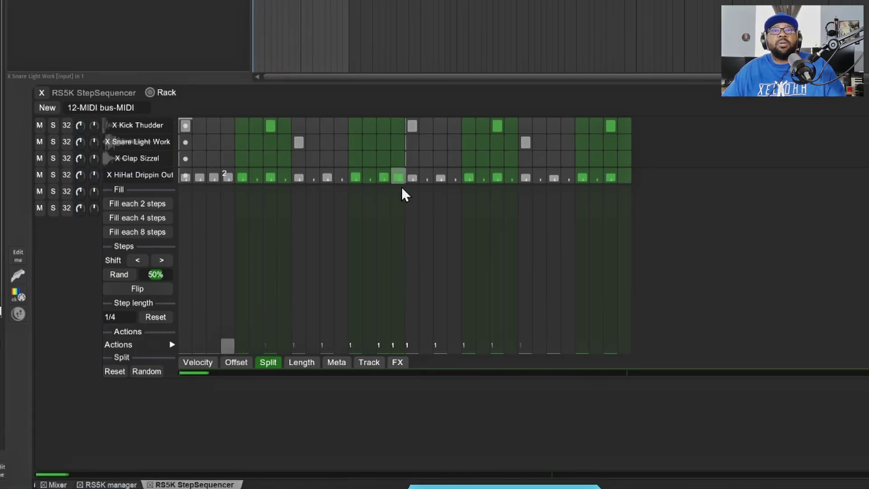
left_click(395, 342)
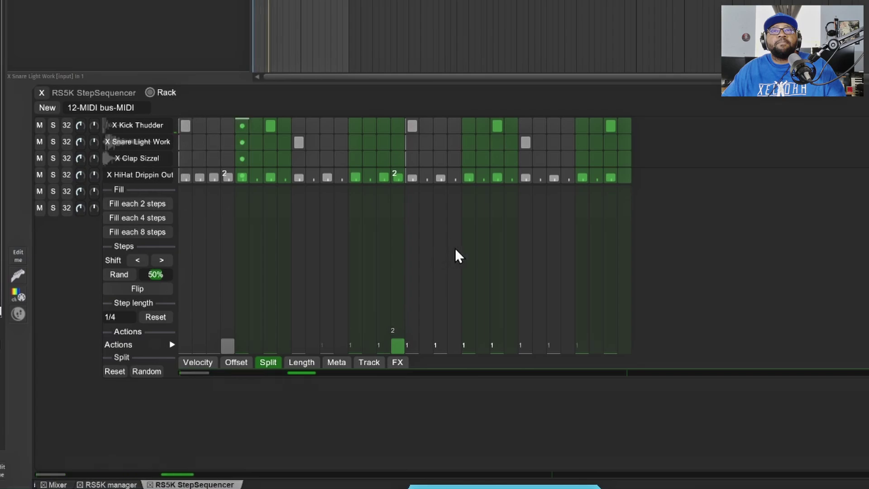